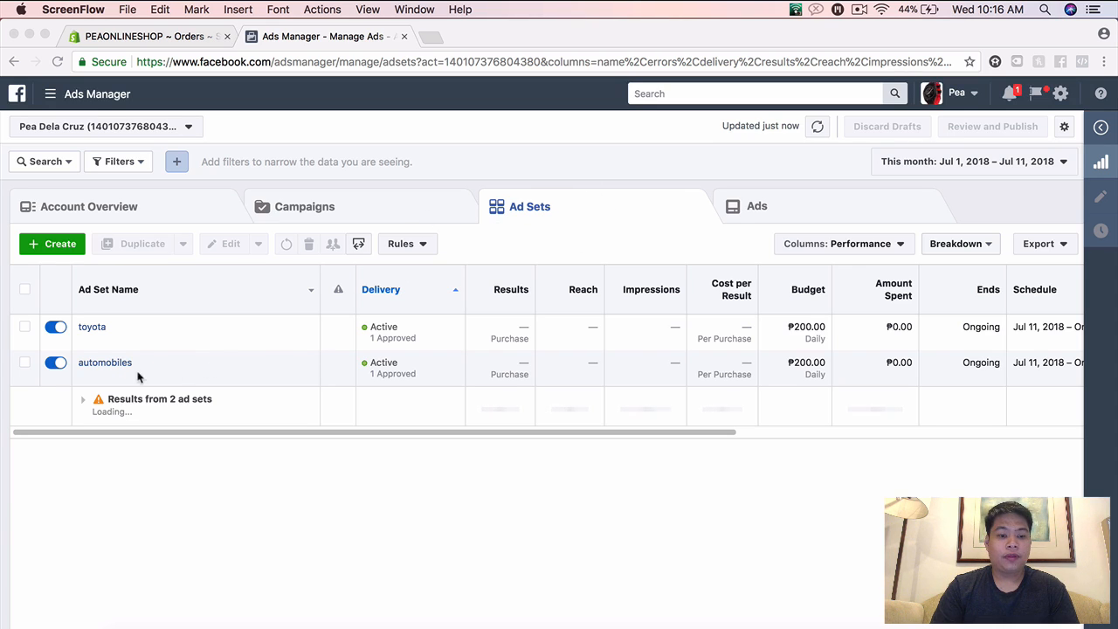
Step: Open the automobiles ad set for editing and review its conversion, budget and audience settings
click(159, 368)
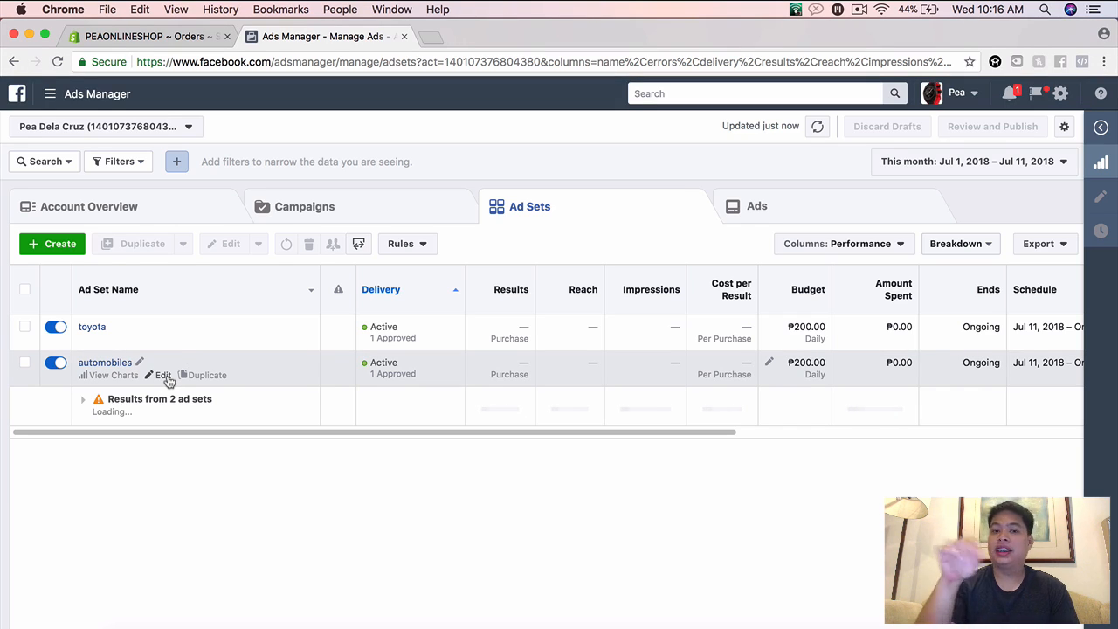
click(165, 376)
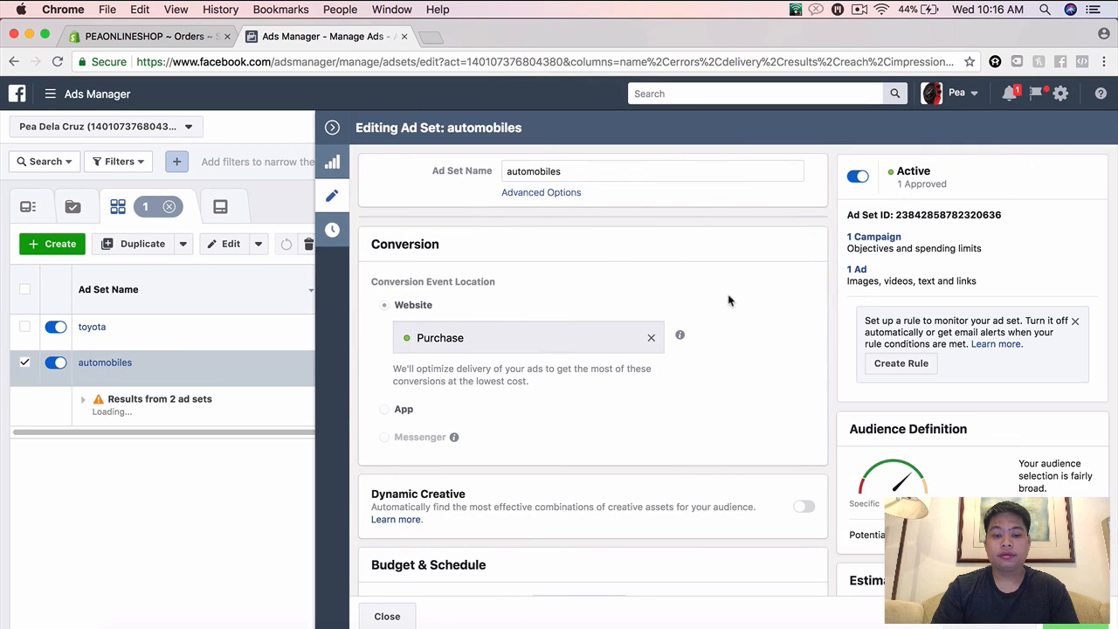
scroll(730, 301, down, 10)
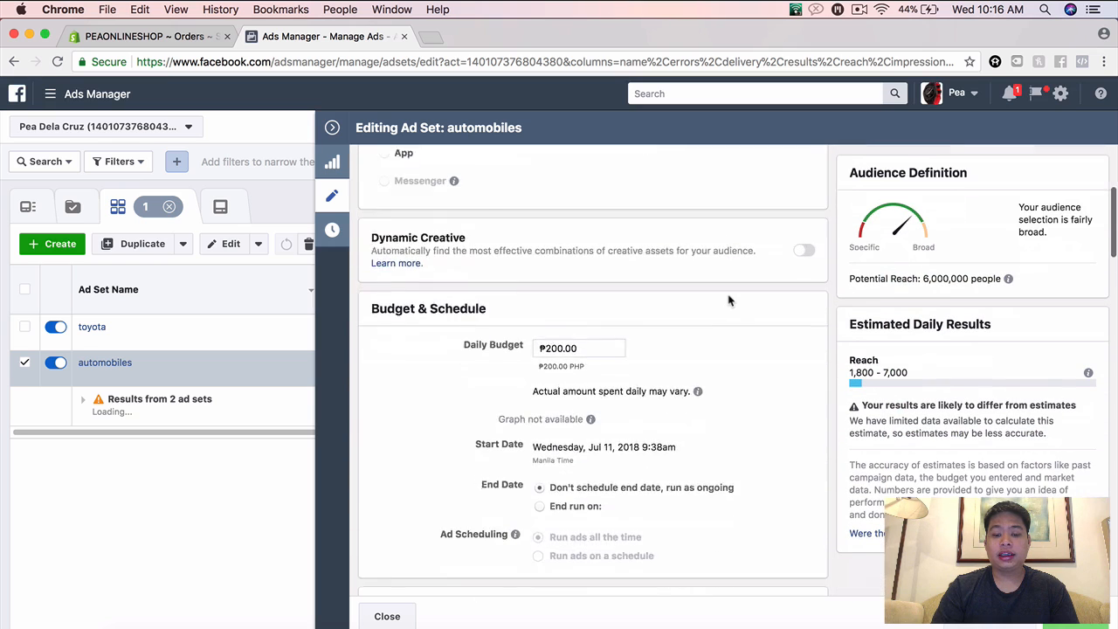
scroll(729, 300, down, 8)
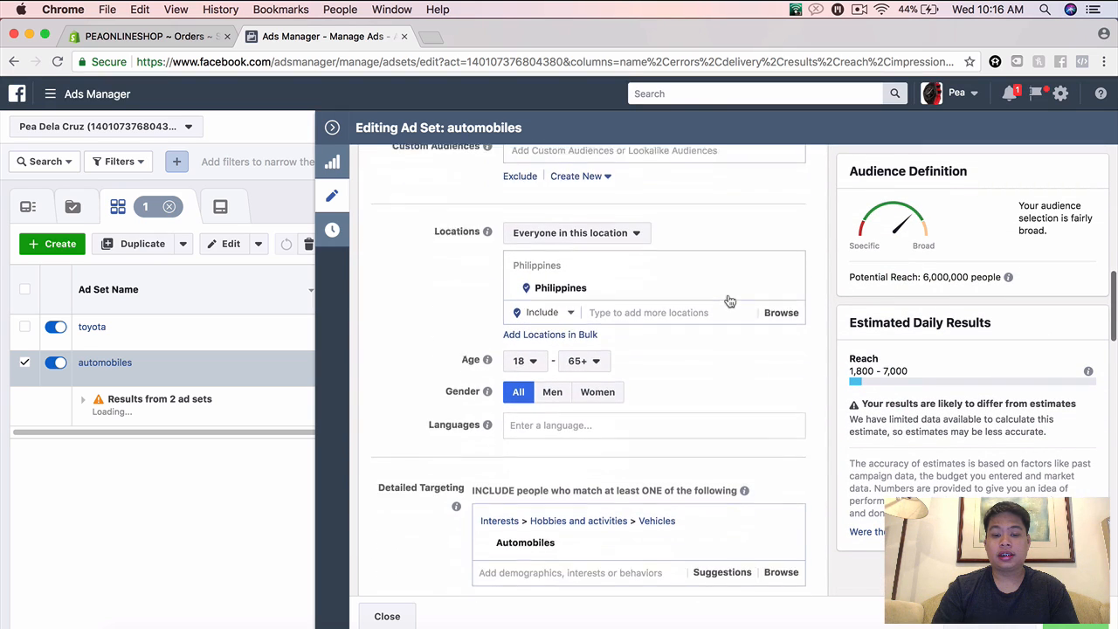
scroll(729, 300, up, 15)
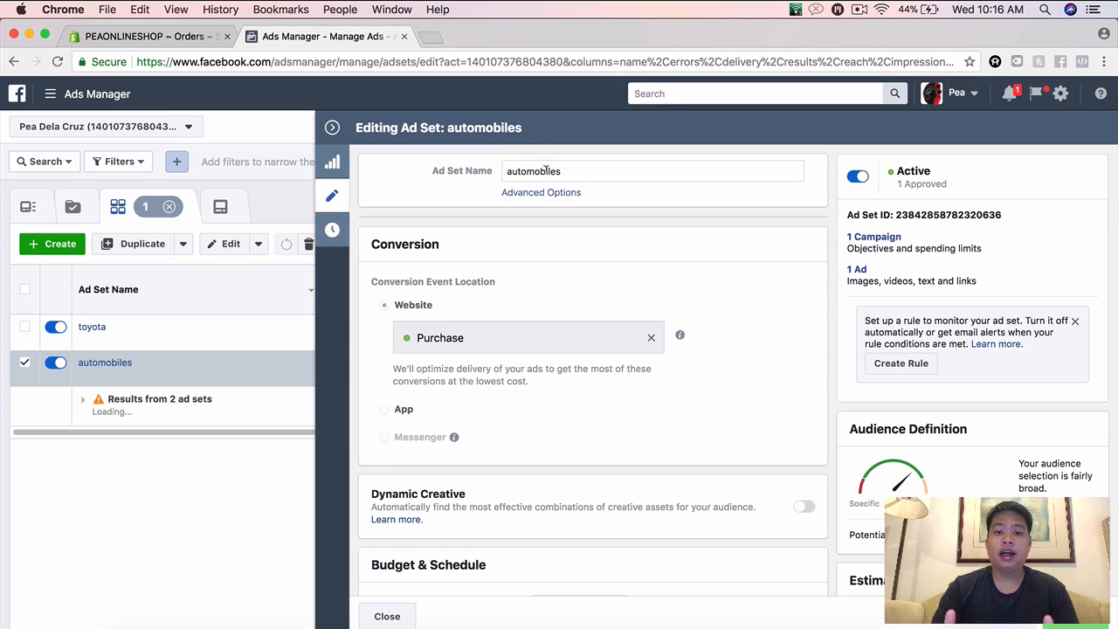
double_click(546, 169)
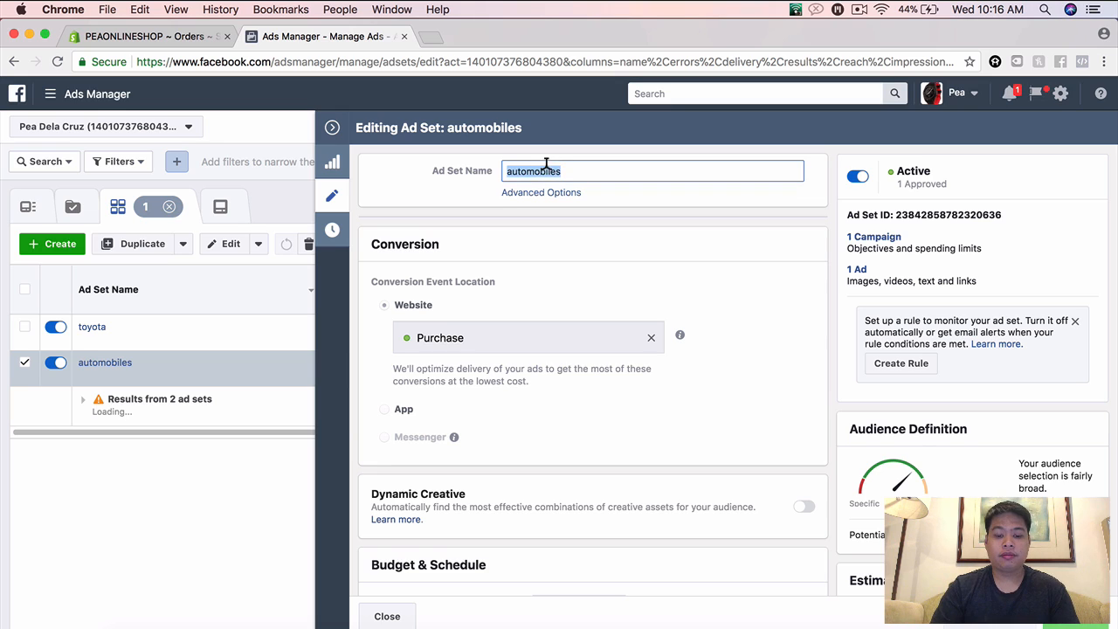
text(AUTOMO)
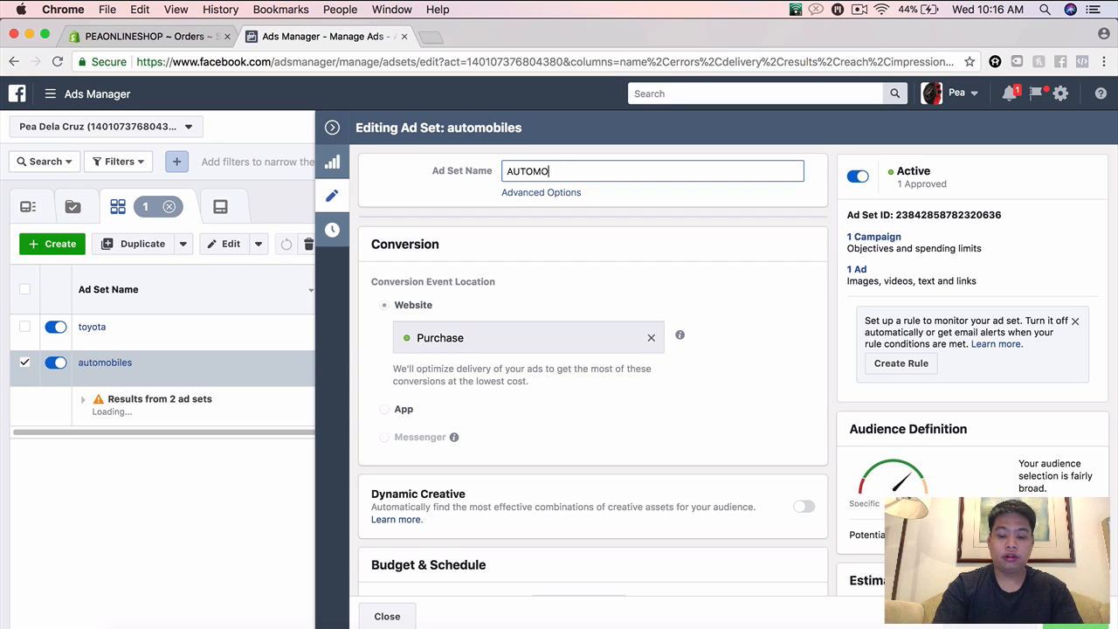
text(BILES)
key(BackSpace)
key(BackSpace)
key(BackSpace)
key(BackSpace)
key(BackSpace)
key(BackSpace)
key(BackSpace)
key(BackSpace)
key(BackSpace)
key(BackSpace)
key(BackSpace)
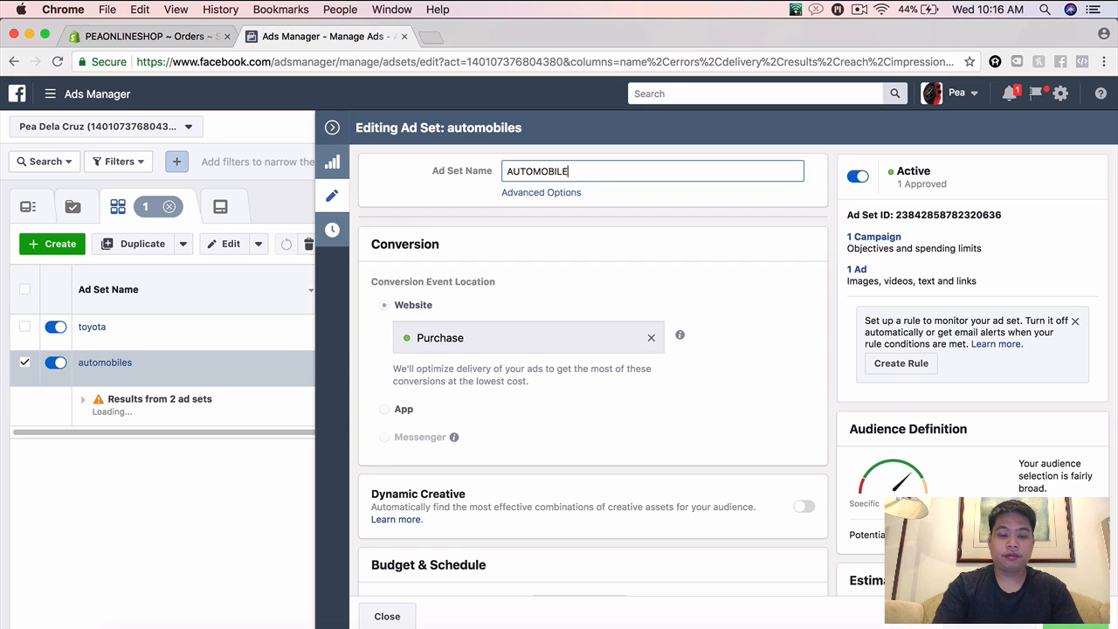
text(automobiles)
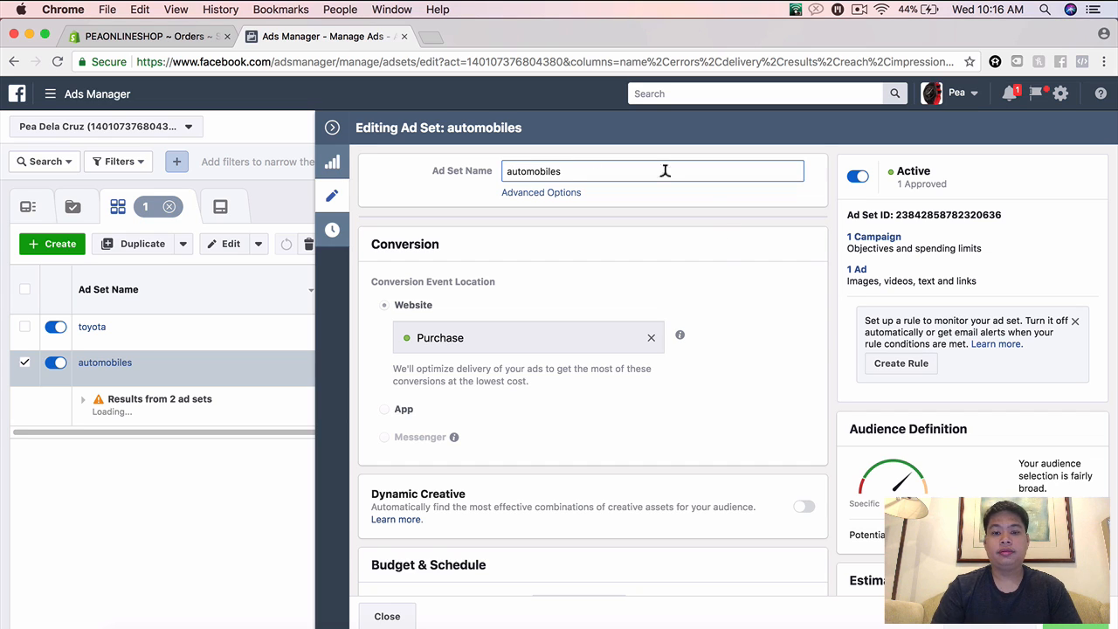
Step: Rename the automobiles ad set to "automobiles.", publish the change and close the editor
click(768, 386)
click(625, 170)
text(.)
key(Return)
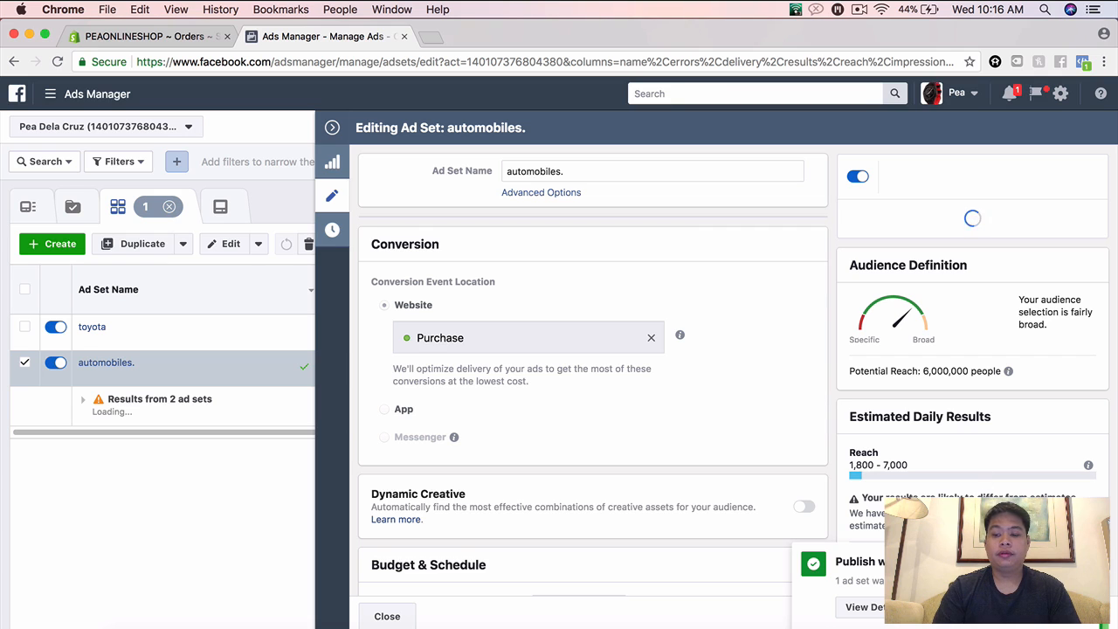
click(332, 128)
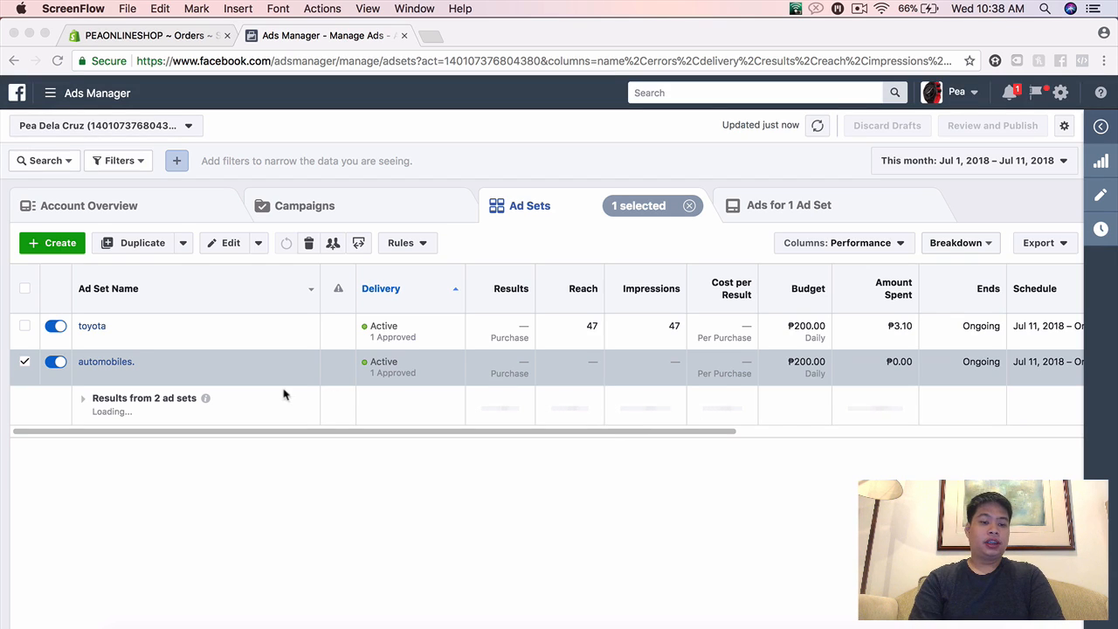
Step: Deselect the automobiles. ad set and leave only the toyota ad set selected
click(24, 365)
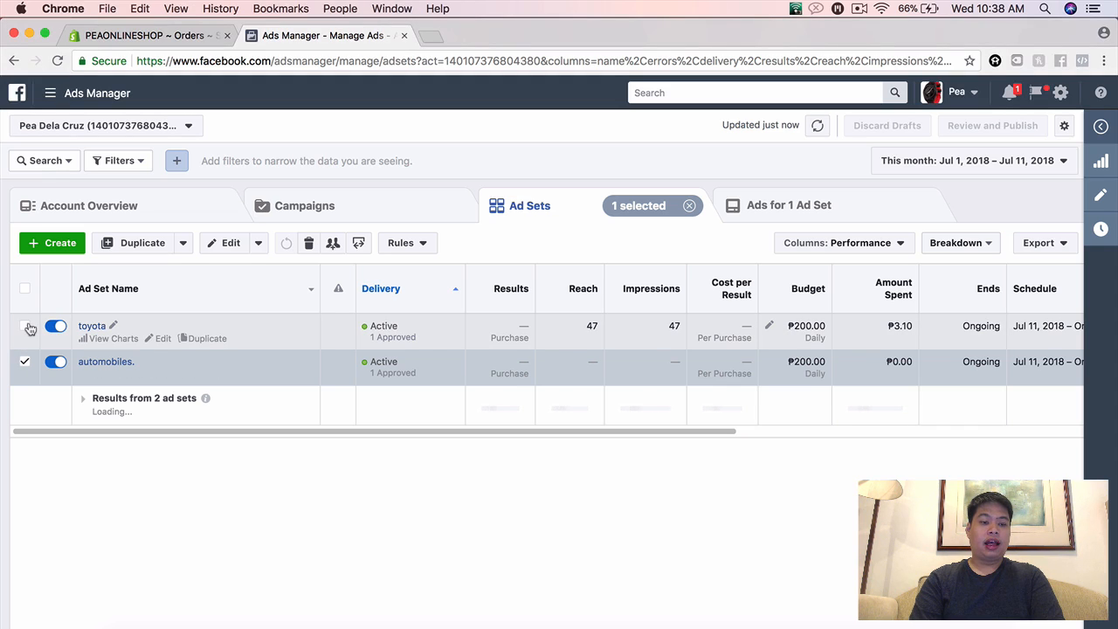
click(25, 325)
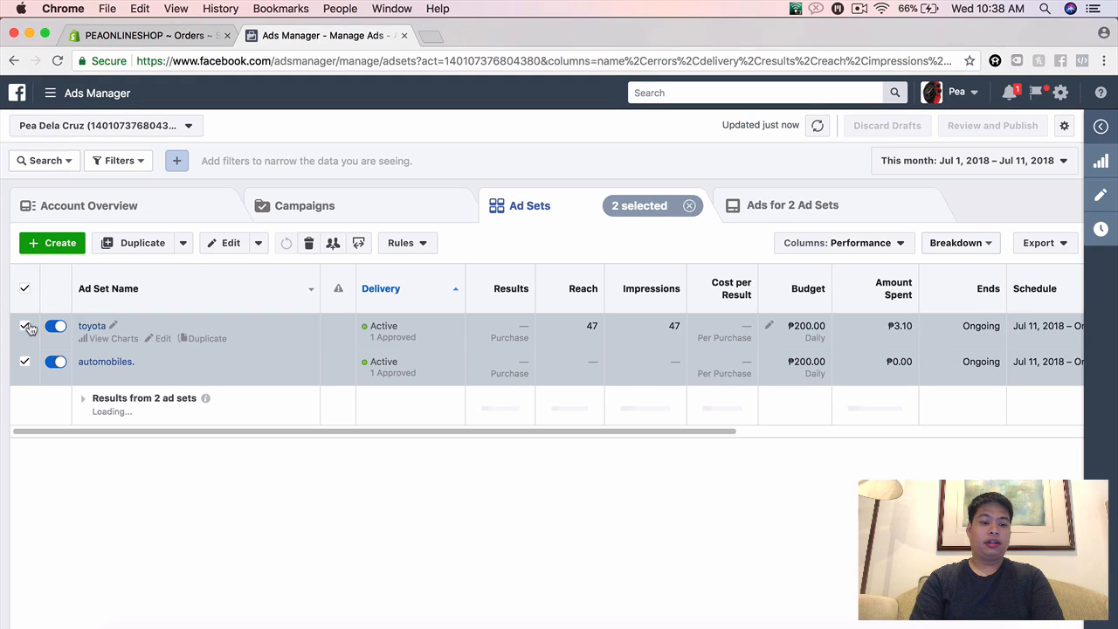
click(26, 327)
click(25, 361)
click(26, 362)
click(26, 362)
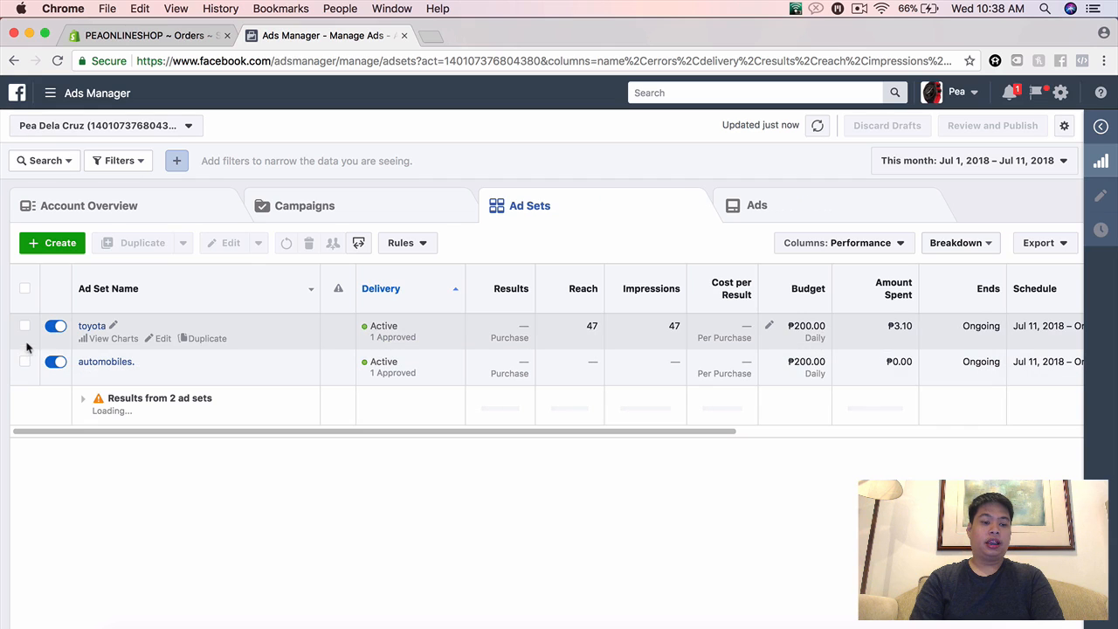
click(25, 326)
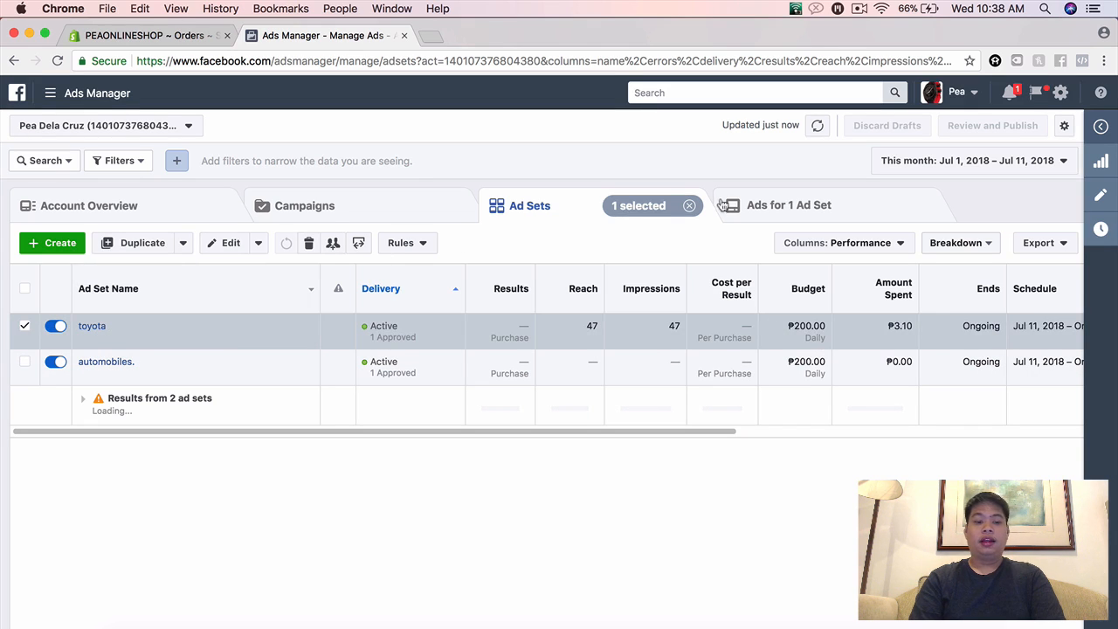
Step: Open the toyota ad set's ad for editing and bring up its published Facebook post
click(790, 207)
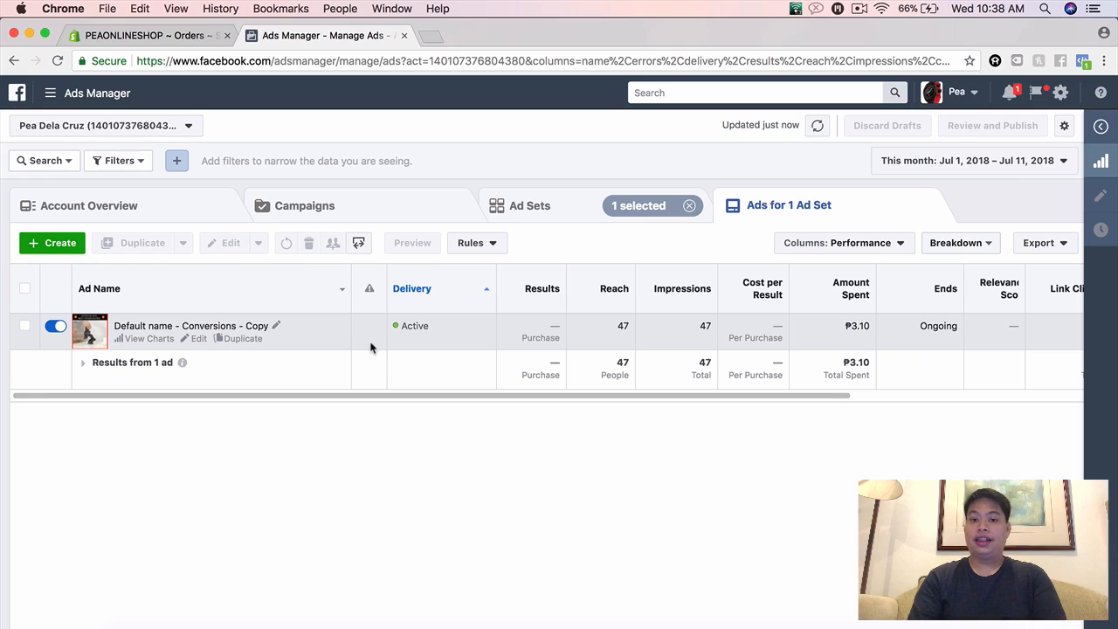
click(197, 338)
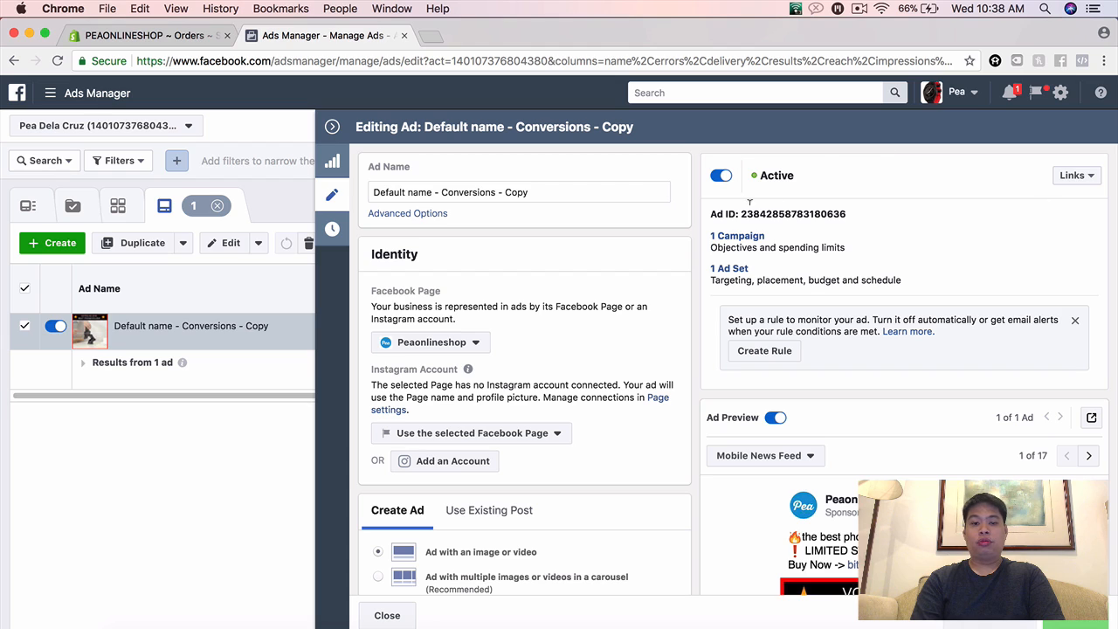
click(1076, 180)
click(1026, 198)
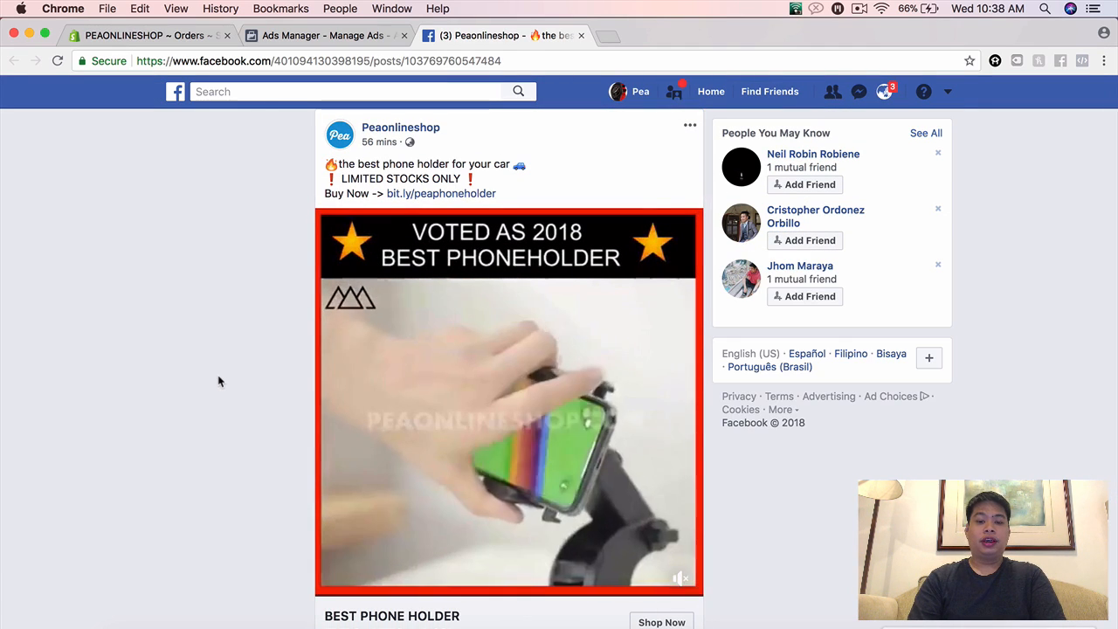
Step: Examine the phone holder ad post from its text and video down to its reach and comment area
scroll(220, 380, down, 3)
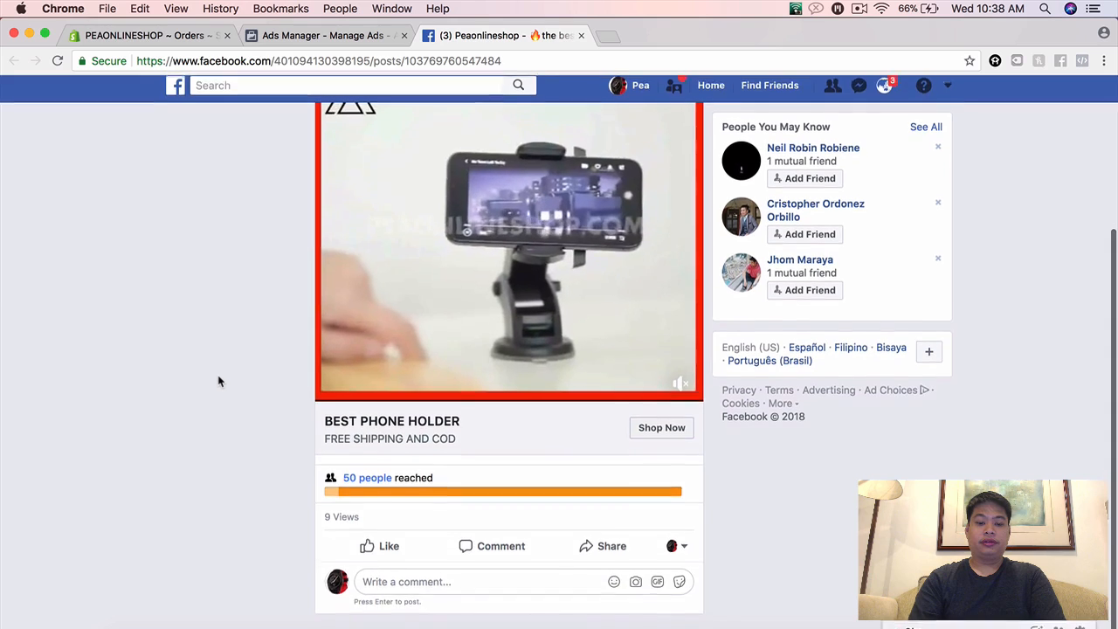
scroll(219, 381, up, 4)
scroll(219, 381, down, 4)
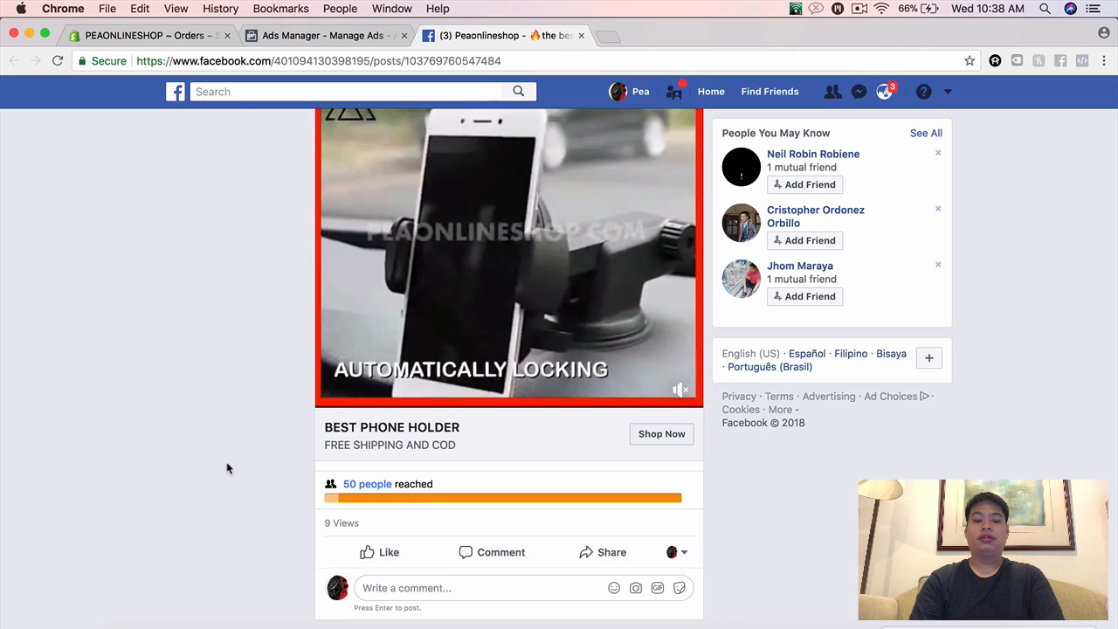
scroll(230, 467, up, 4)
scroll(186, 415, down, 4)
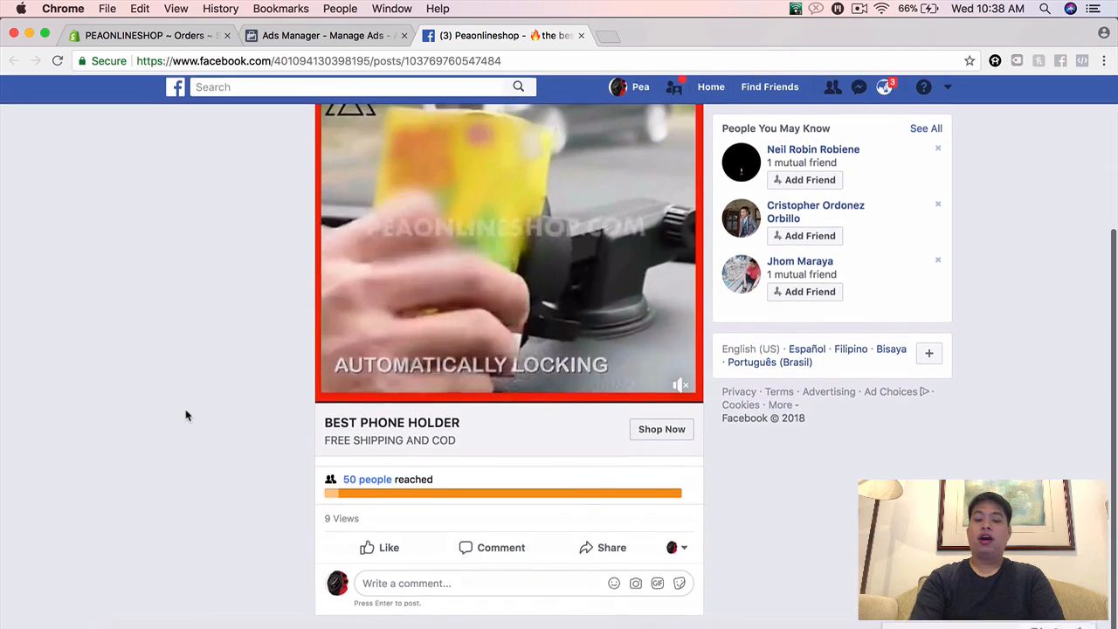
scroll(186, 415, up, 4)
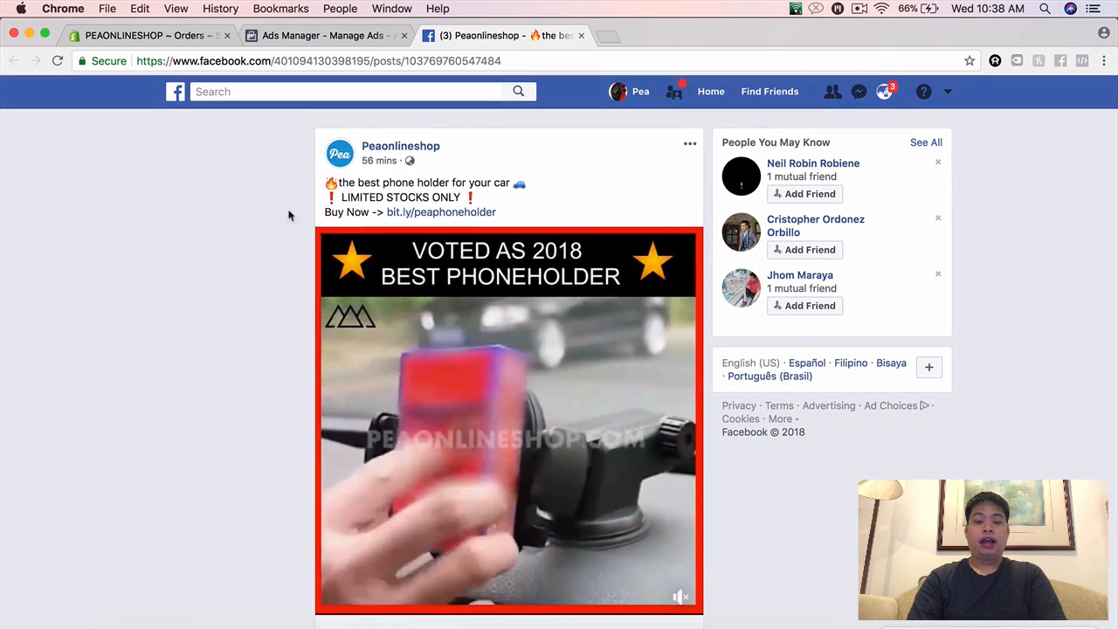
Step: Select the post ID in the post's web address, return to Ads Manager and close the ad editor
click(505, 60)
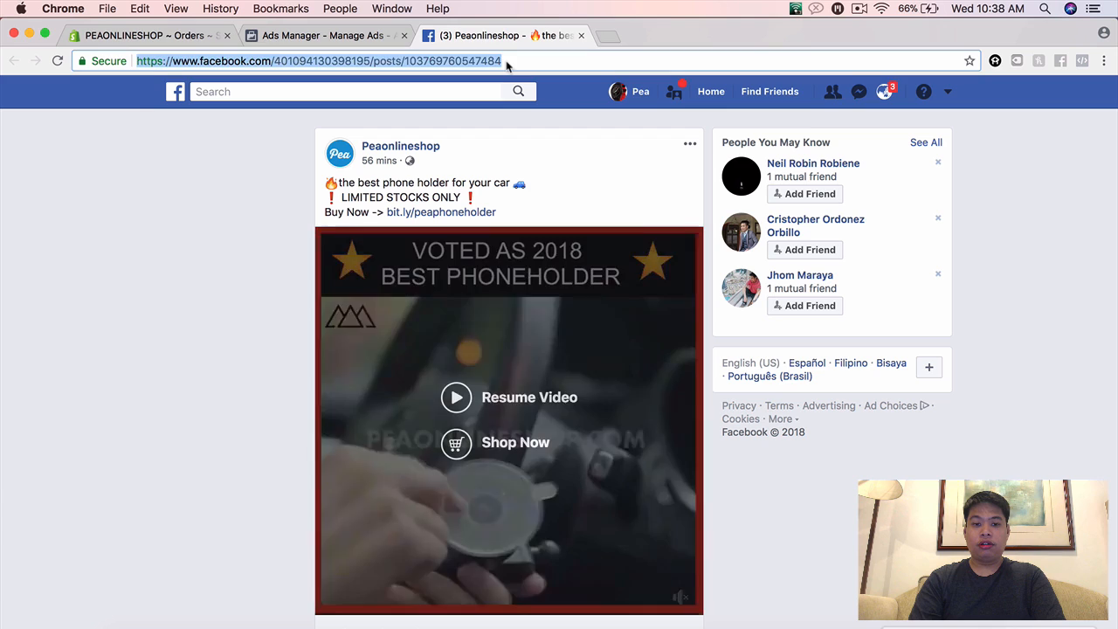
double_click(486, 61)
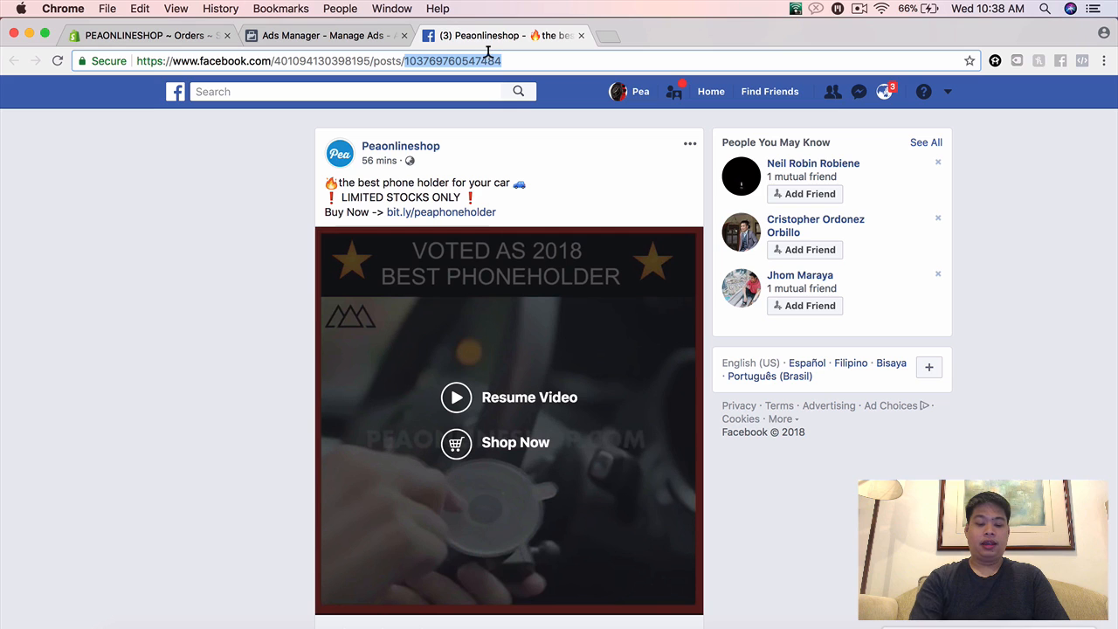
click(358, 36)
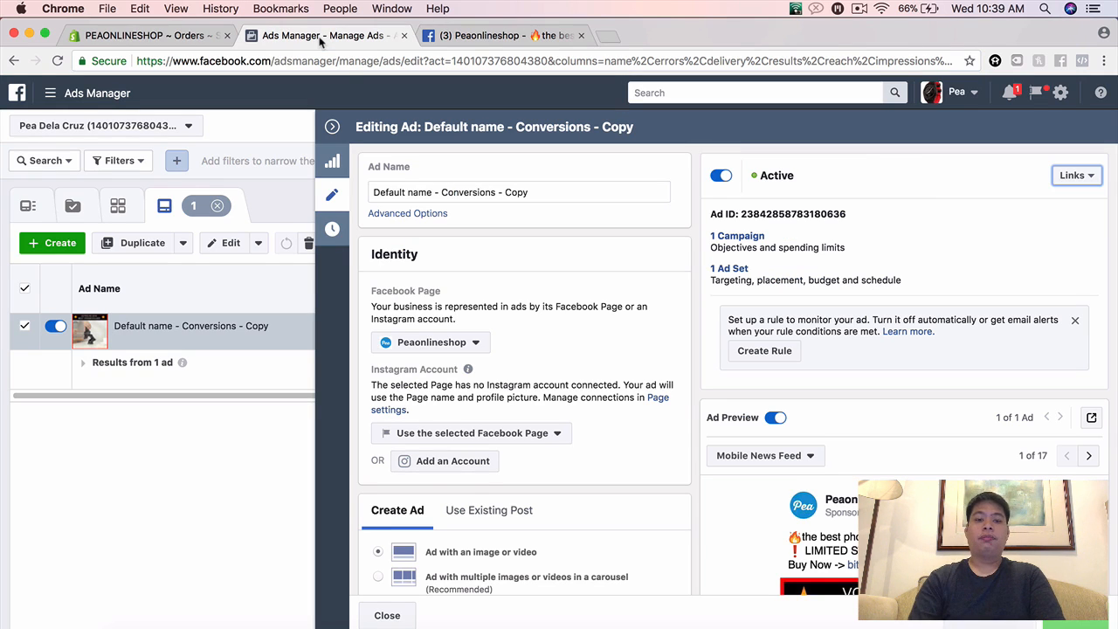
click(331, 127)
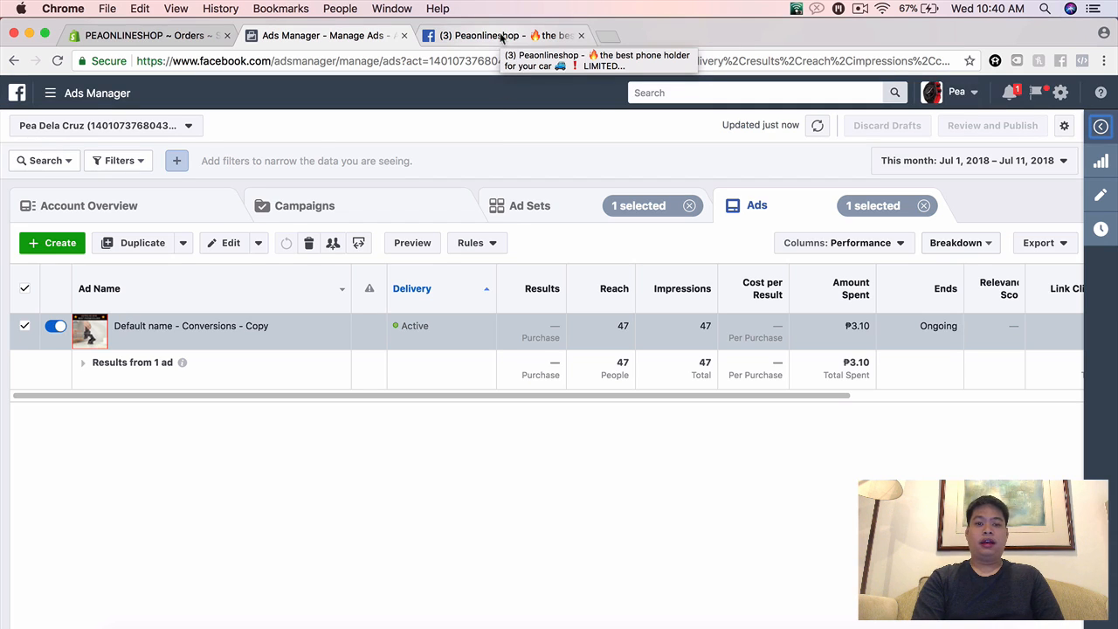
Step: Duplicate the toyota ad set once into its original campaign
click(532, 209)
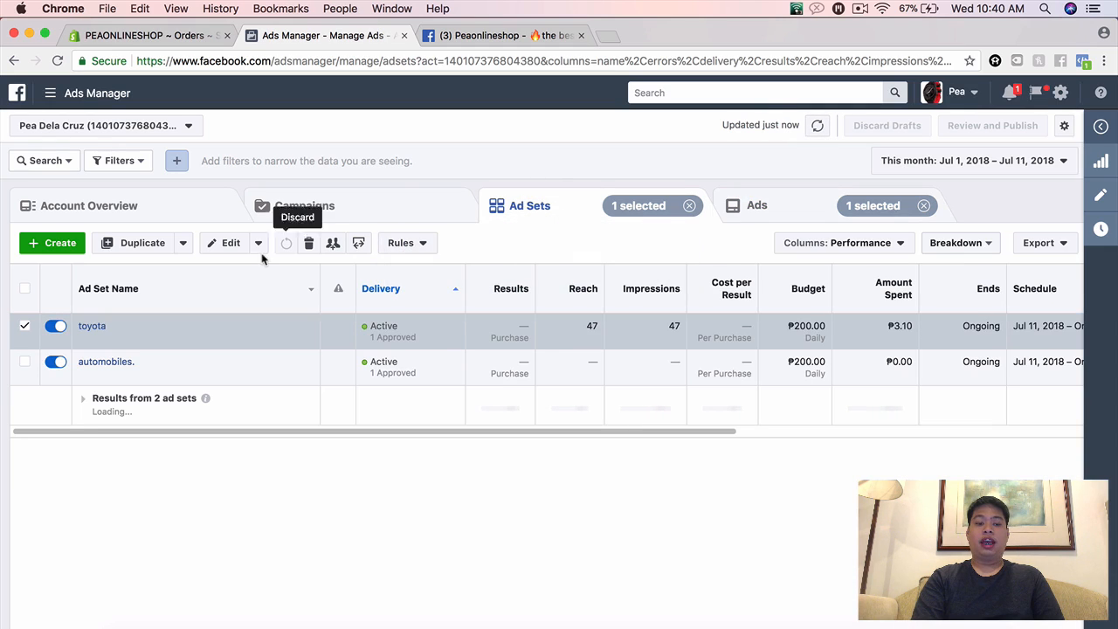
mouse_move(243, 319)
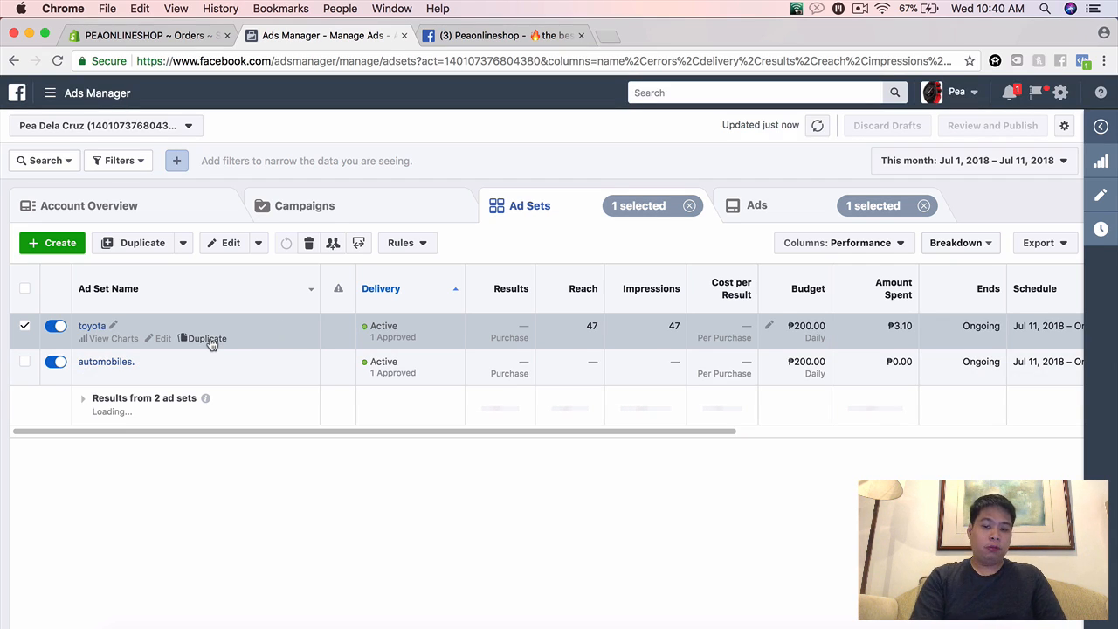
click(208, 339)
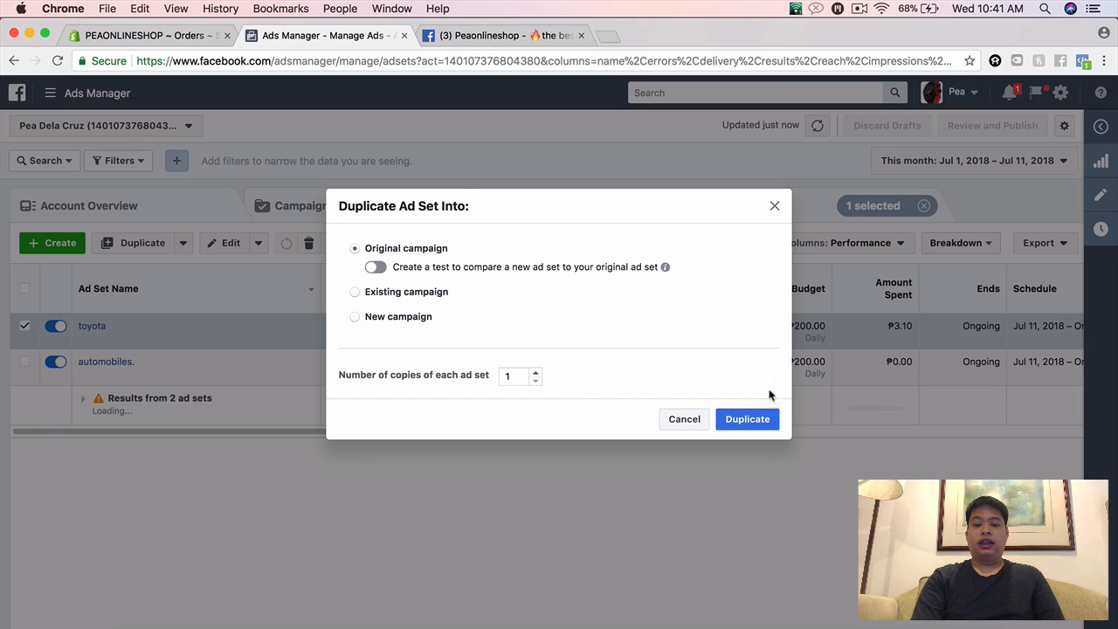
click(750, 419)
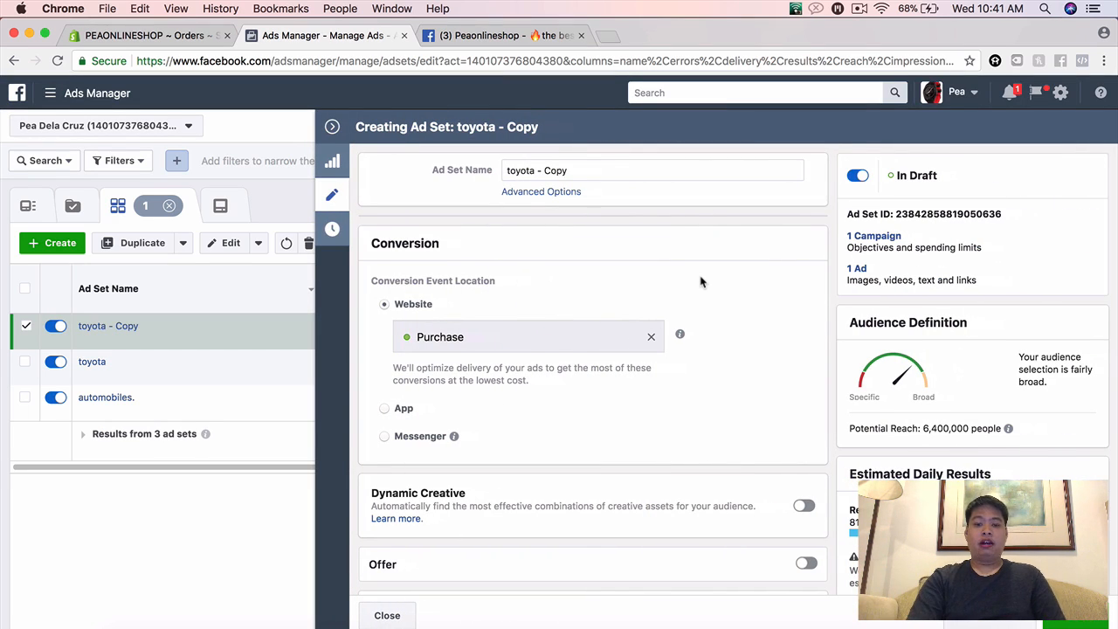
Step: Replace the Toyota interest with the suggested interest Honda in the copied ad set's detailed targeting
scroll(699, 281, down, 10)
scroll(699, 281, down, 8)
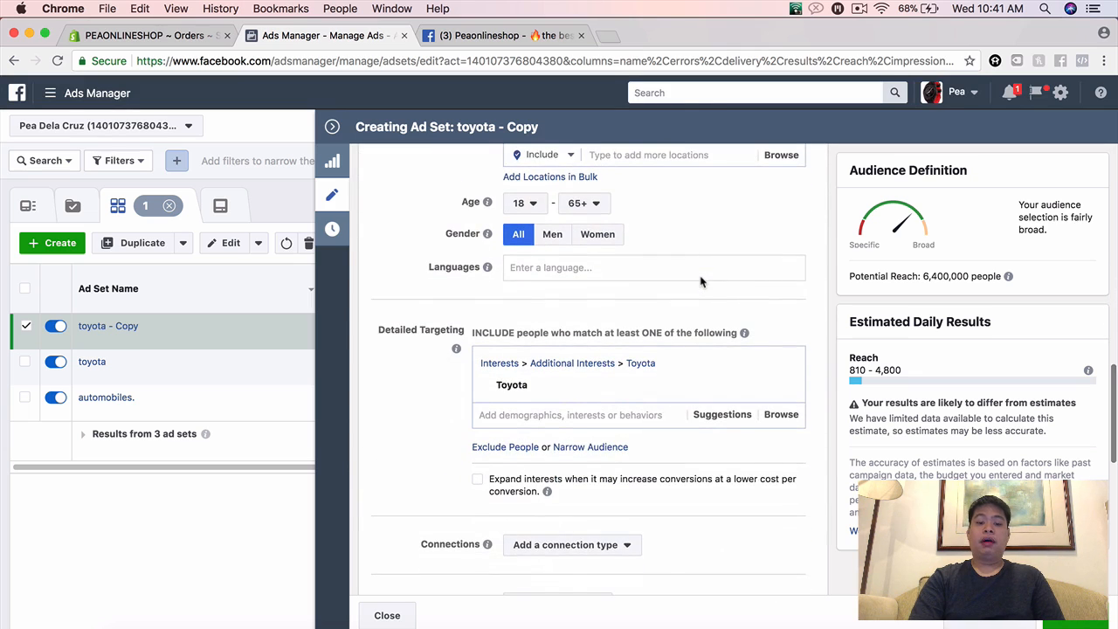
scroll(699, 281, down, 1)
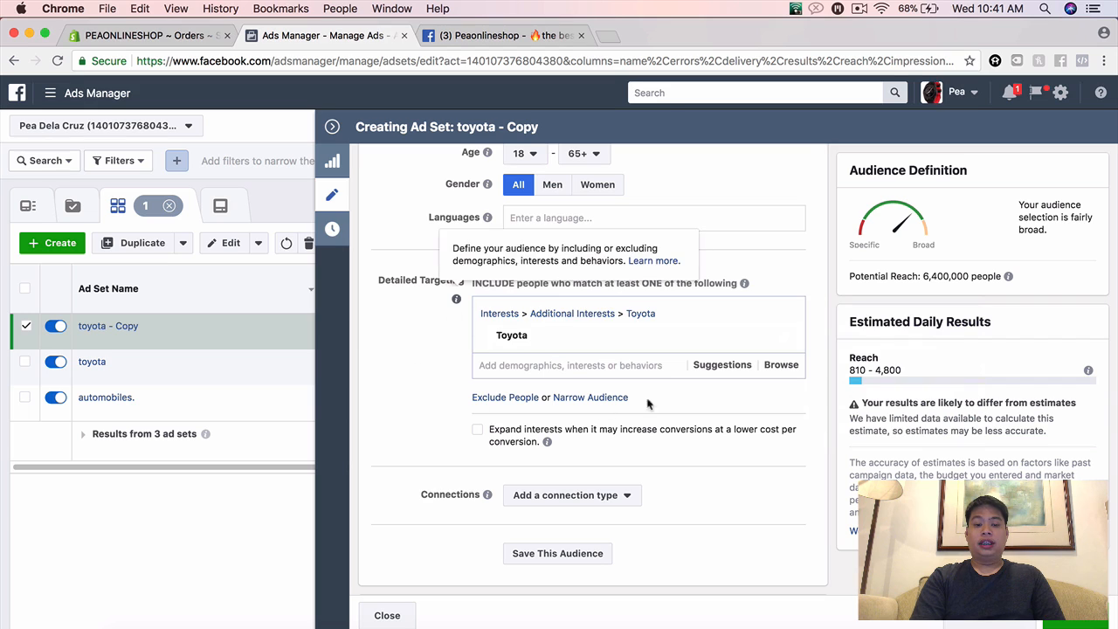
click(721, 367)
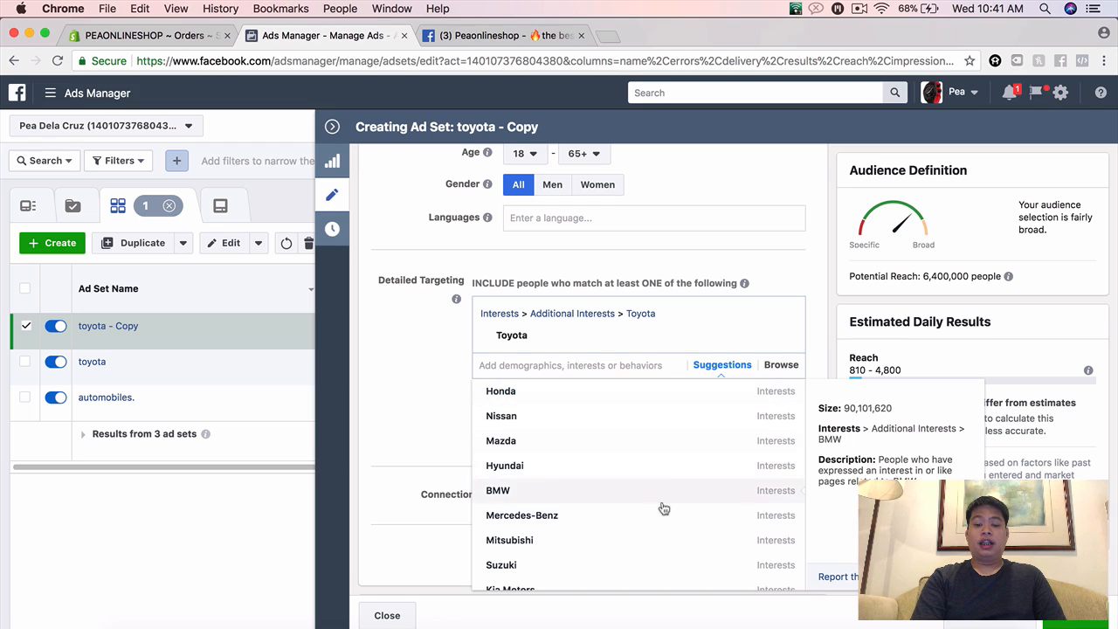
click(647, 401)
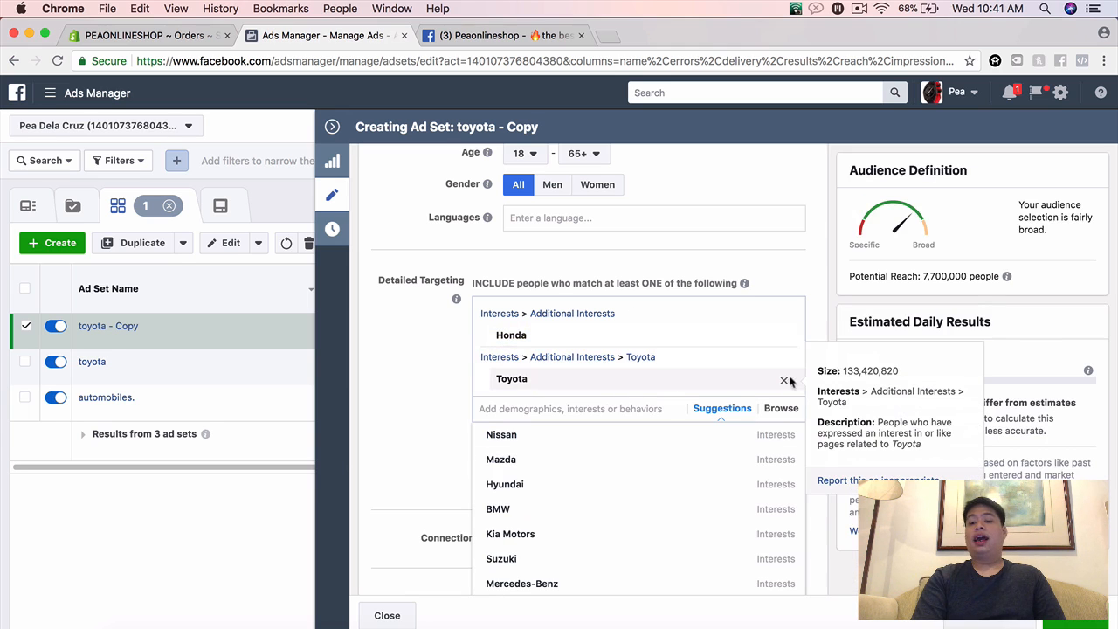
click(783, 381)
click(429, 371)
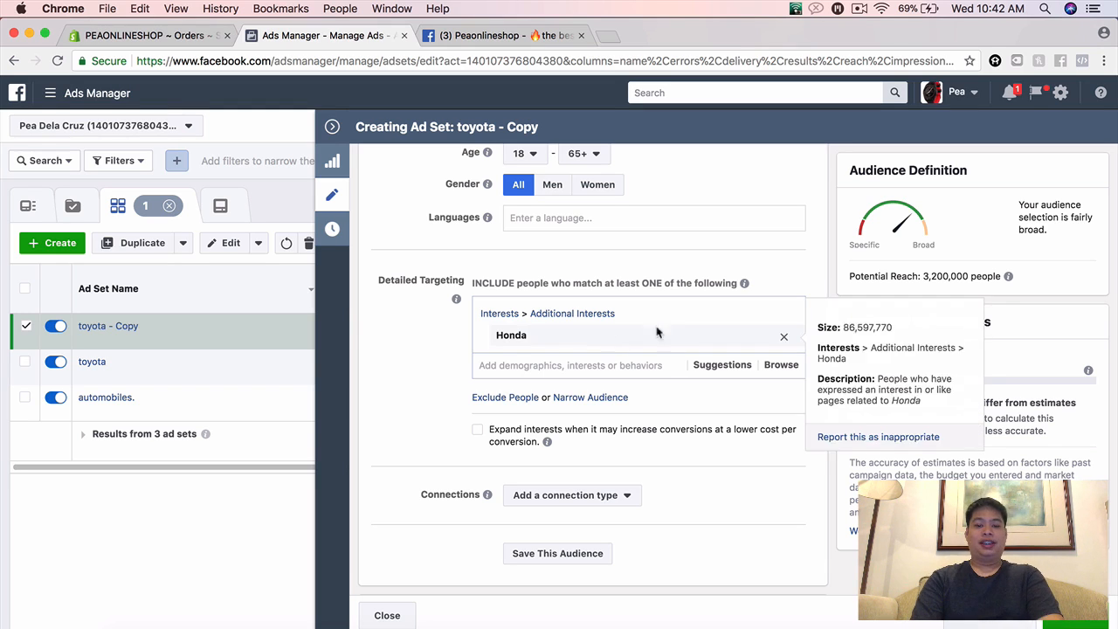
Step: Rename the copied toyota ad set as honda
scroll(751, 450, down, 2)
scroll(743, 461, down, 3)
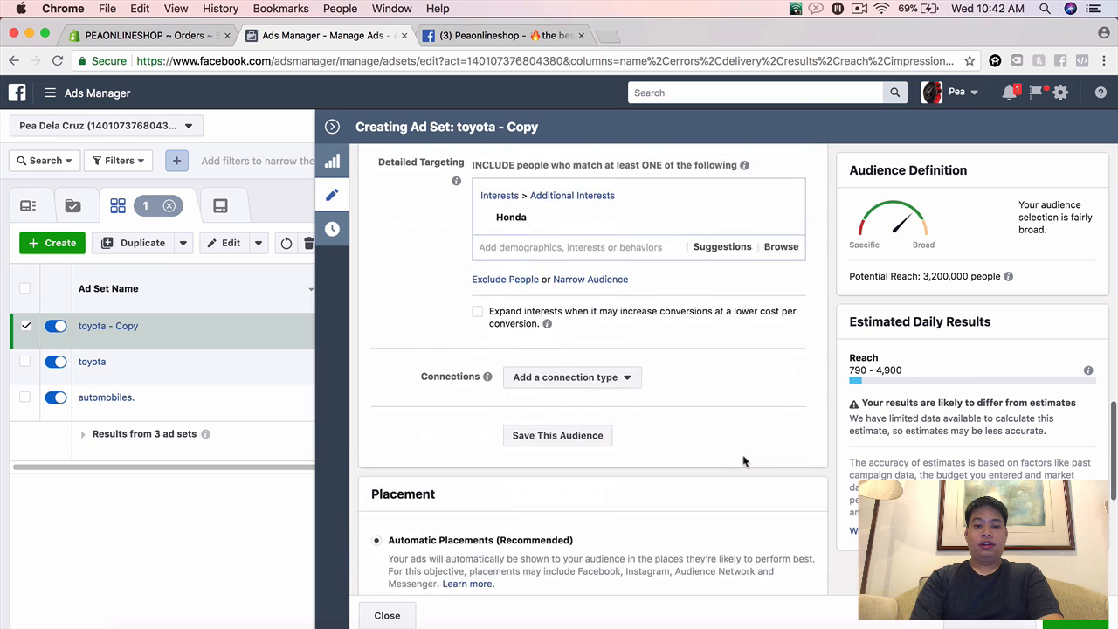
scroll(743, 461, up, 15)
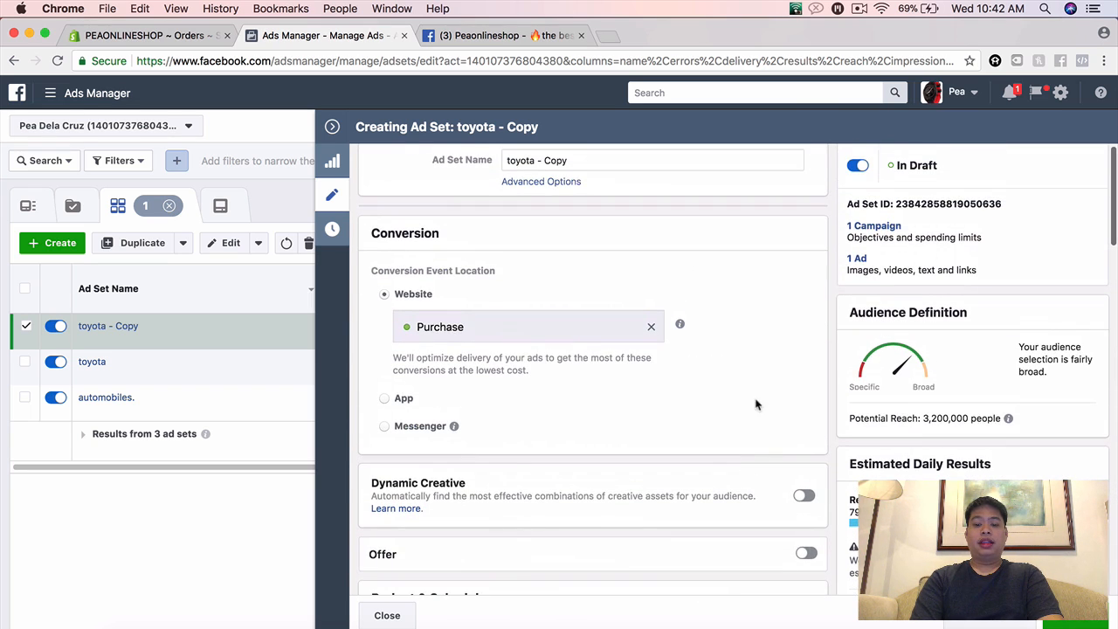
scroll(756, 403, up, 1)
triple_click(564, 169)
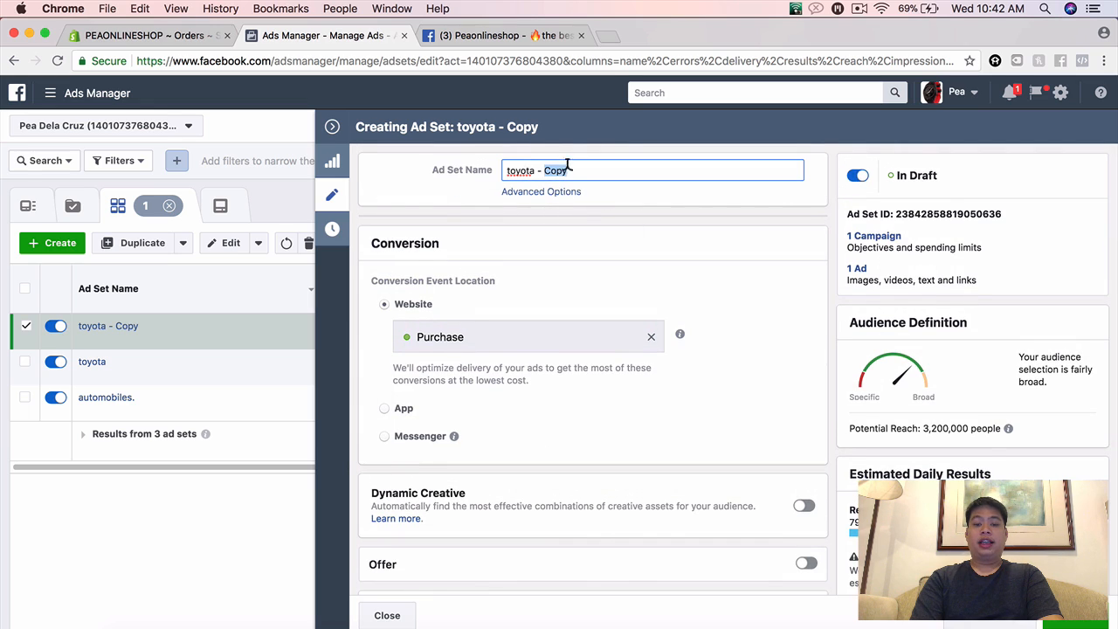
text(hionda)
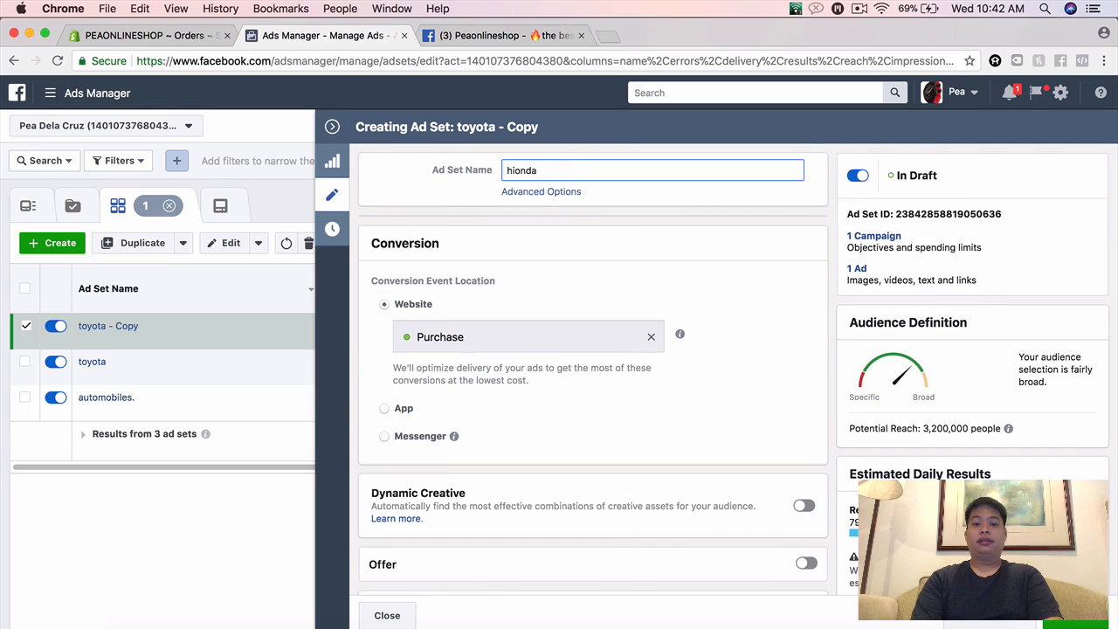
key(BackSpace)
key(BackSpace)
key(BackSpace)
key(BackSpace)
key(BackSpace)
text(ondas)
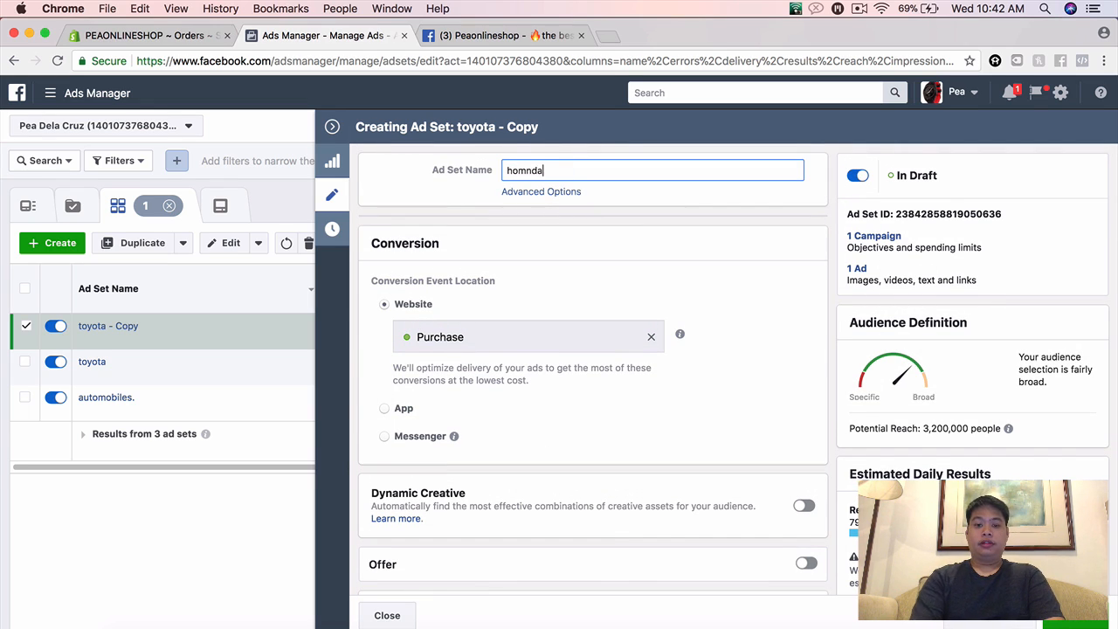
key(BackSpace)
key(BackSpace)
key(BackSpace)
key(BackSpace)
text(nda)
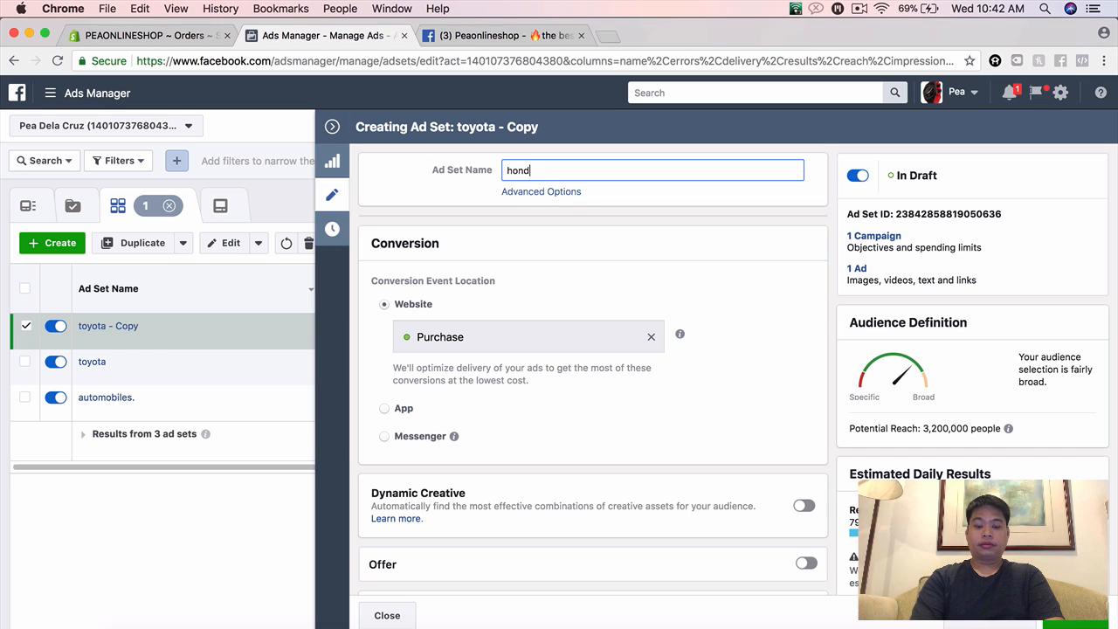
Step: Switch the copied ad set's ad to an existing post and submit the copied post ID of the phone holder ad
click(859, 270)
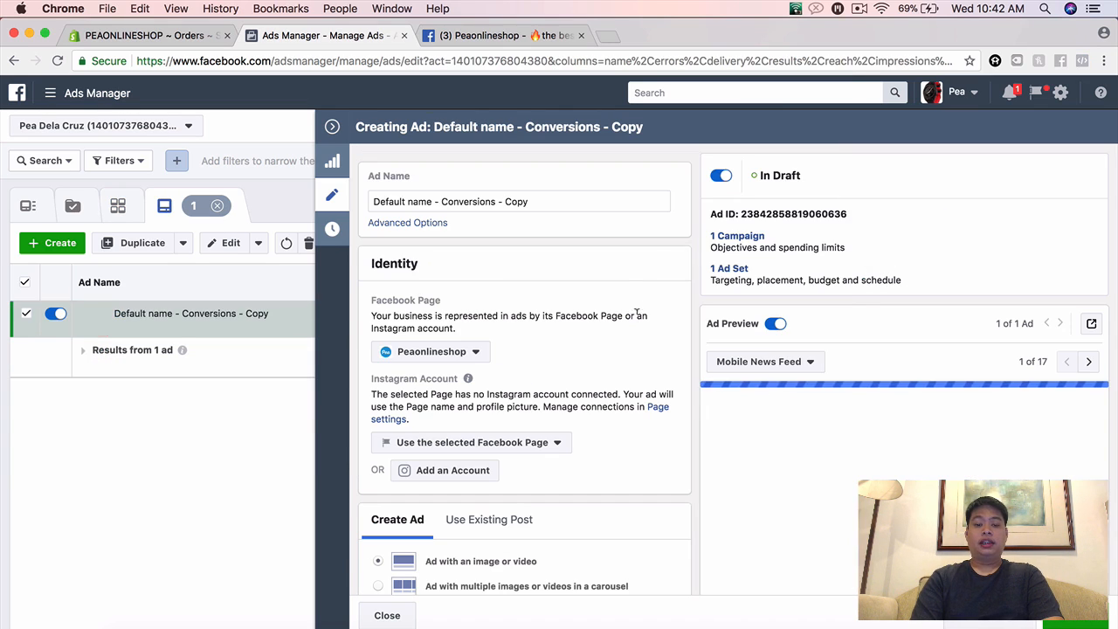
scroll(641, 355, down, 5)
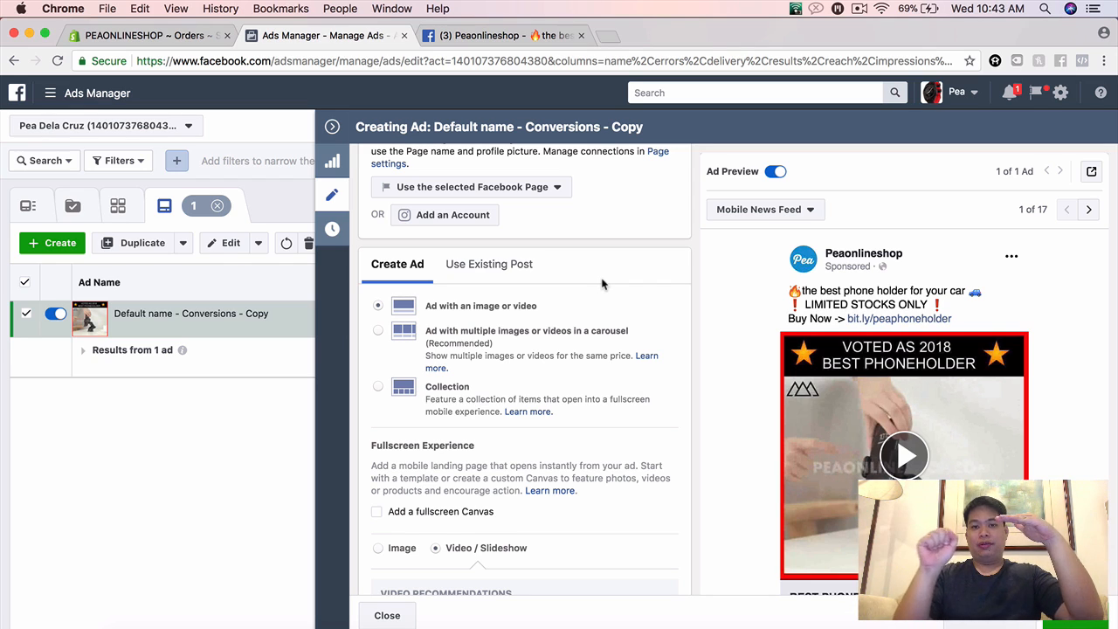
scroll(768, 294, down, 4)
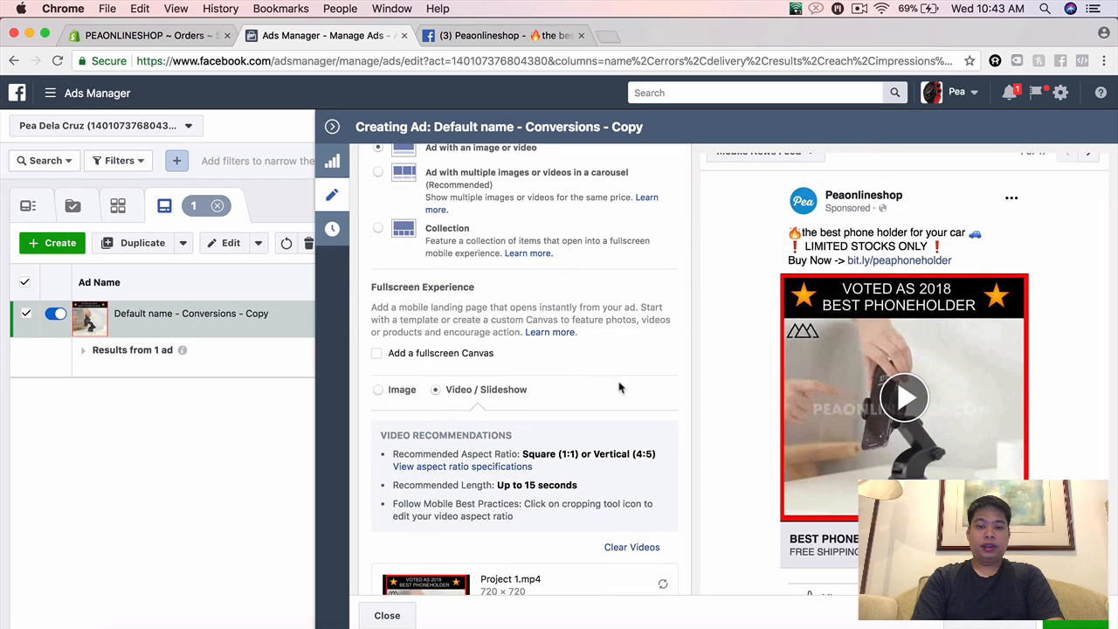
scroll(620, 304, up, 2)
scroll(620, 319, up, 3)
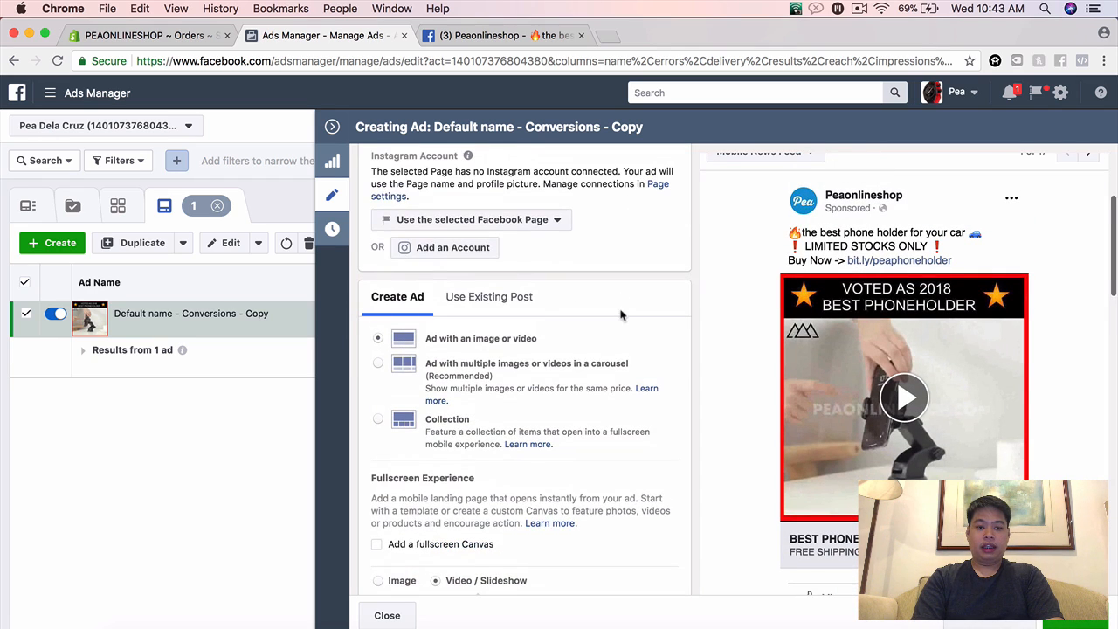
click(499, 297)
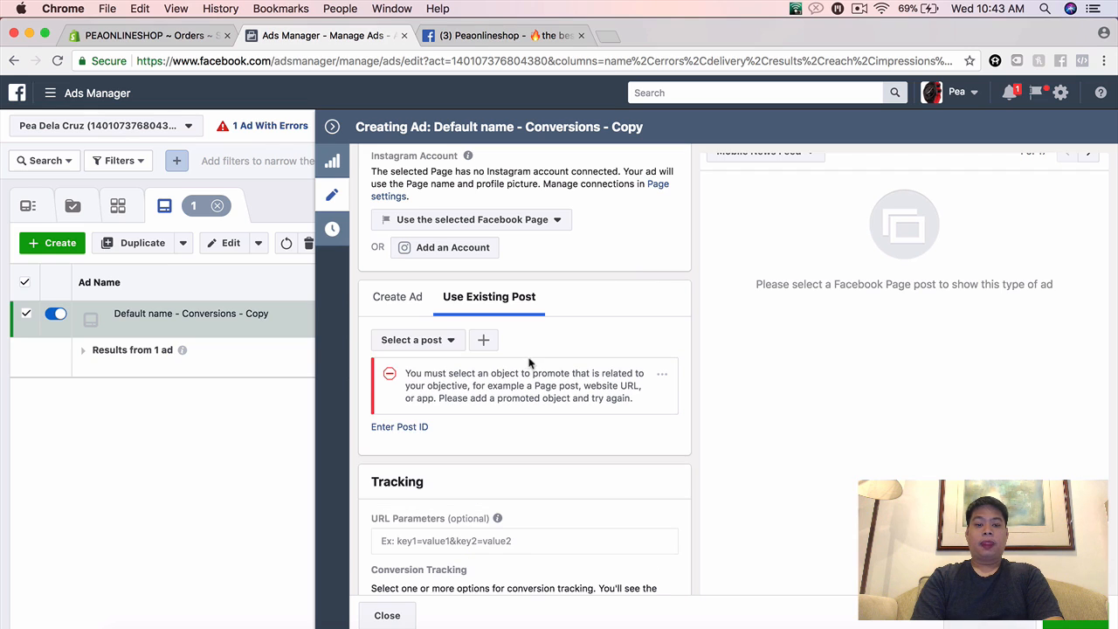
click(410, 426)
click(411, 425)
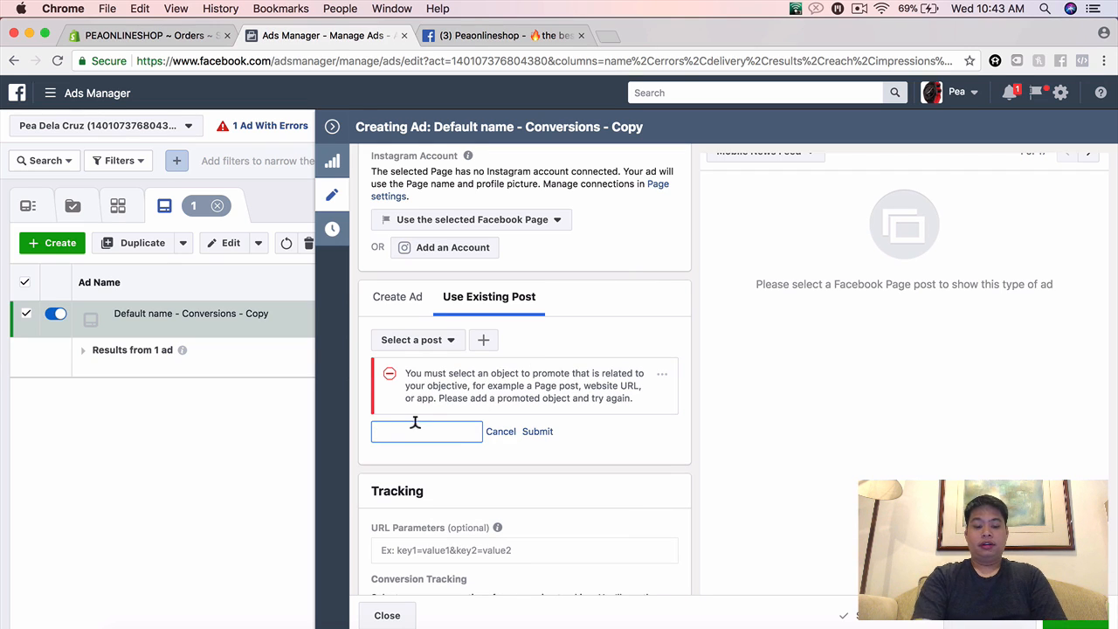
key(super+v)
click(537, 431)
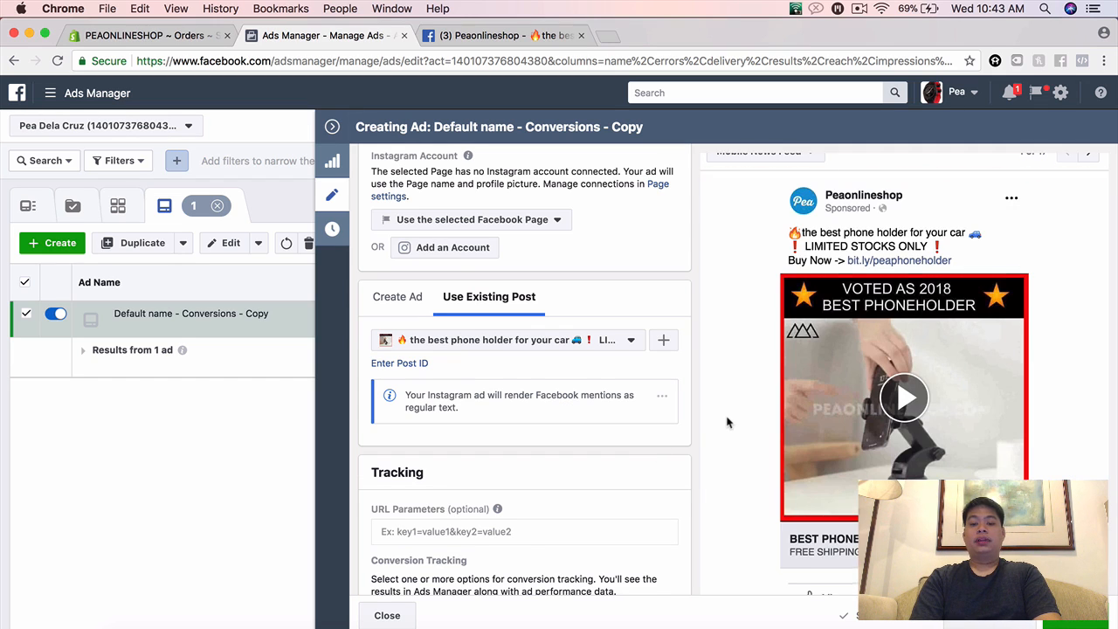
Step: Publish the copied ad with the reused phone holder post and collapse the ad editor
scroll(727, 423, down, 3)
scroll(727, 422, up, 1)
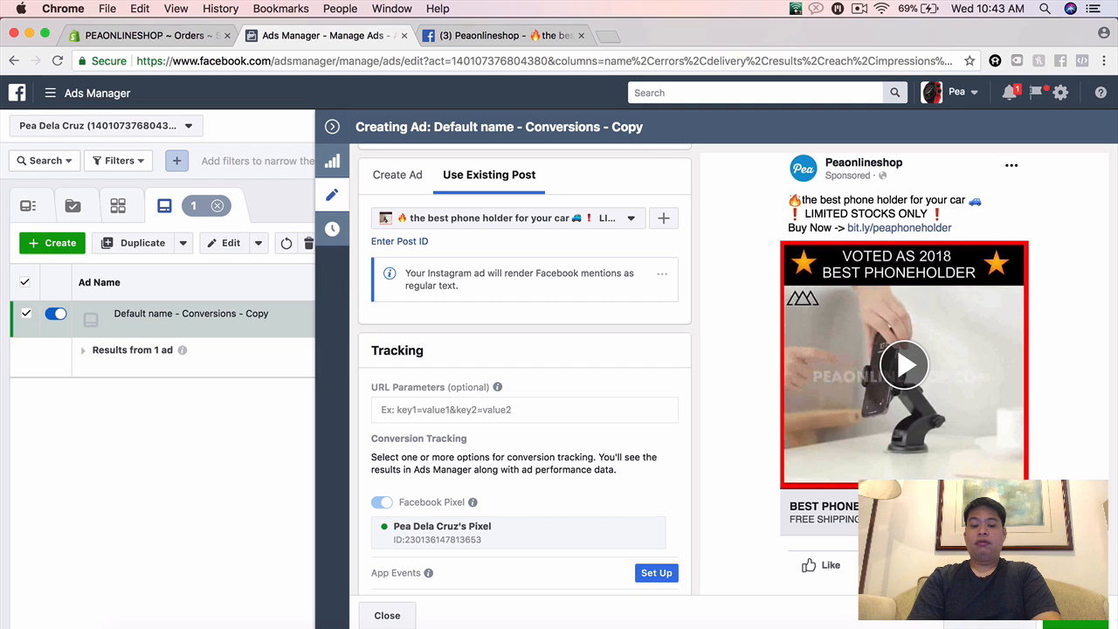
click(1072, 621)
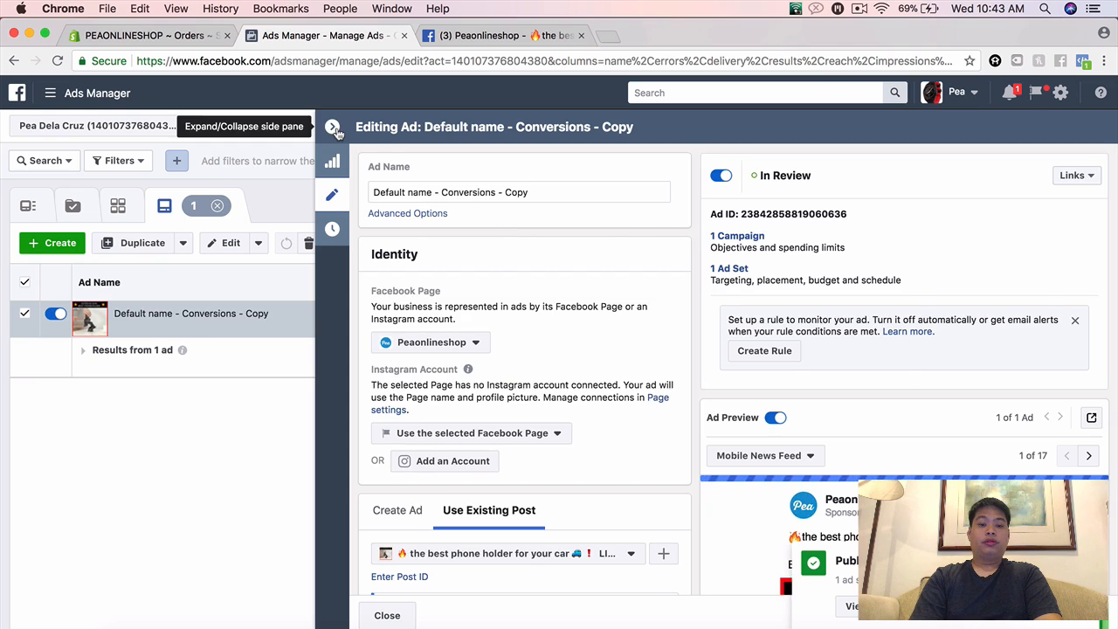
click(331, 126)
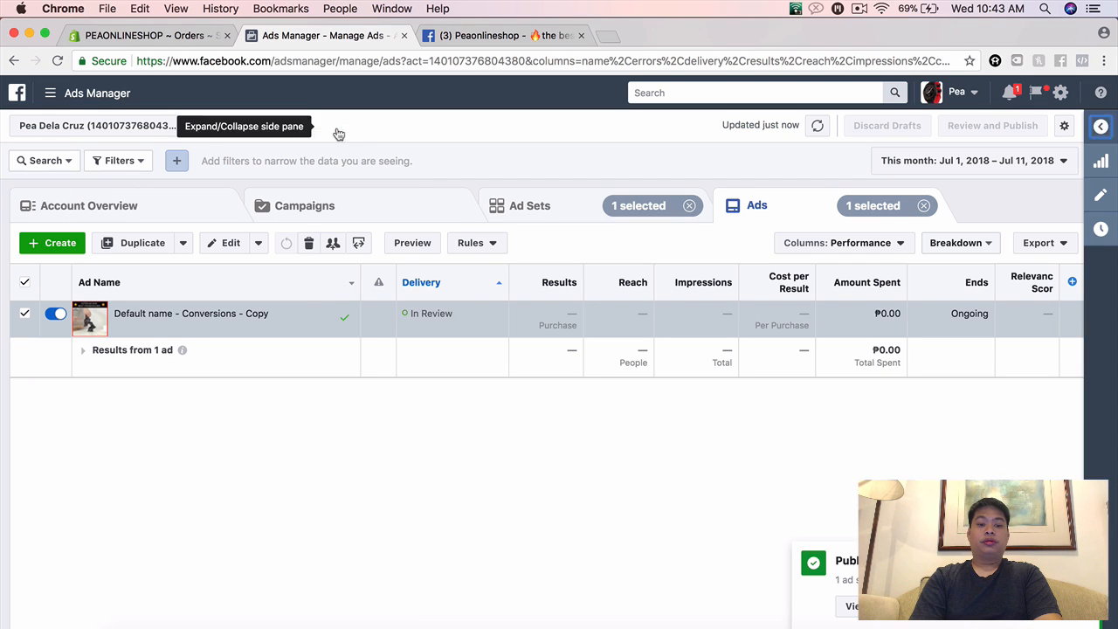
Step: Examine the campaign structure across its campaign, ad set and ad levels, including the ad belonging to the honda ad set
click(542, 205)
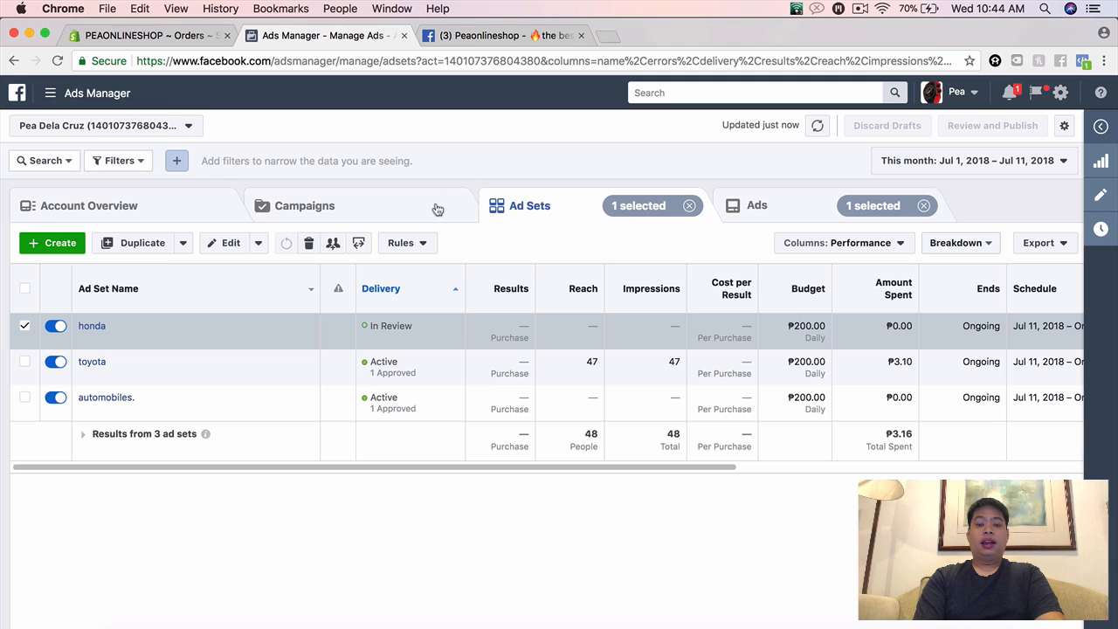
click(399, 212)
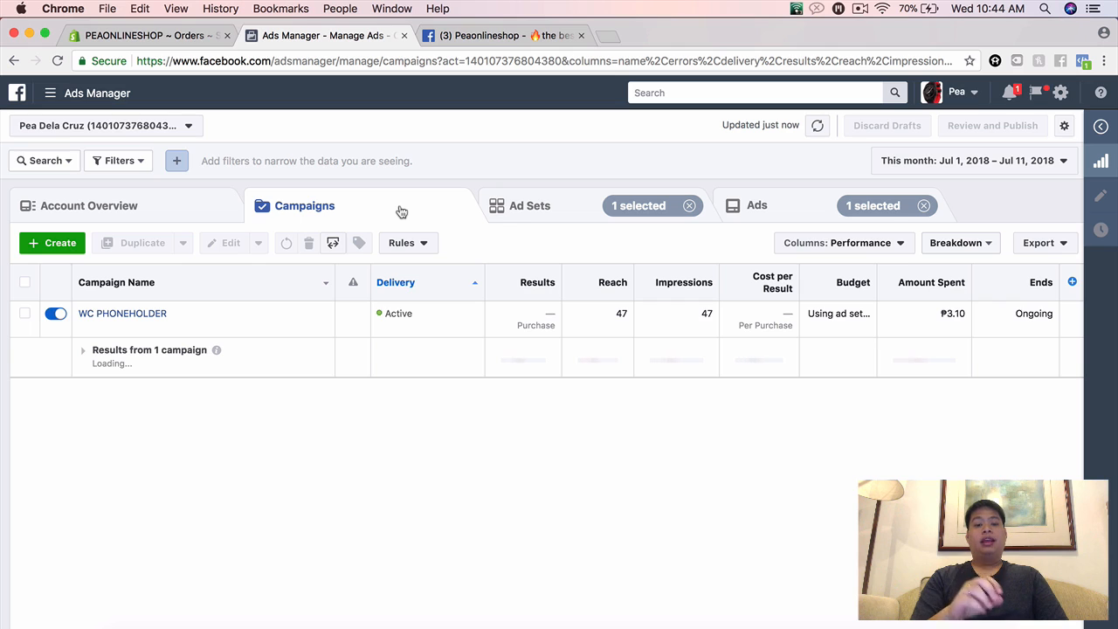
click(549, 220)
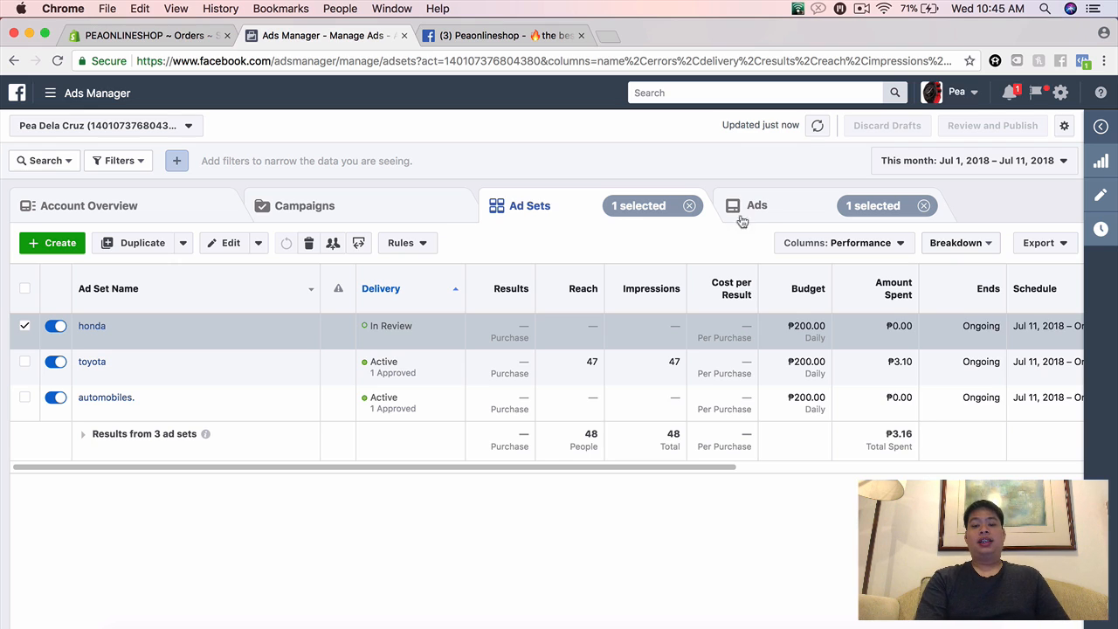
click(768, 211)
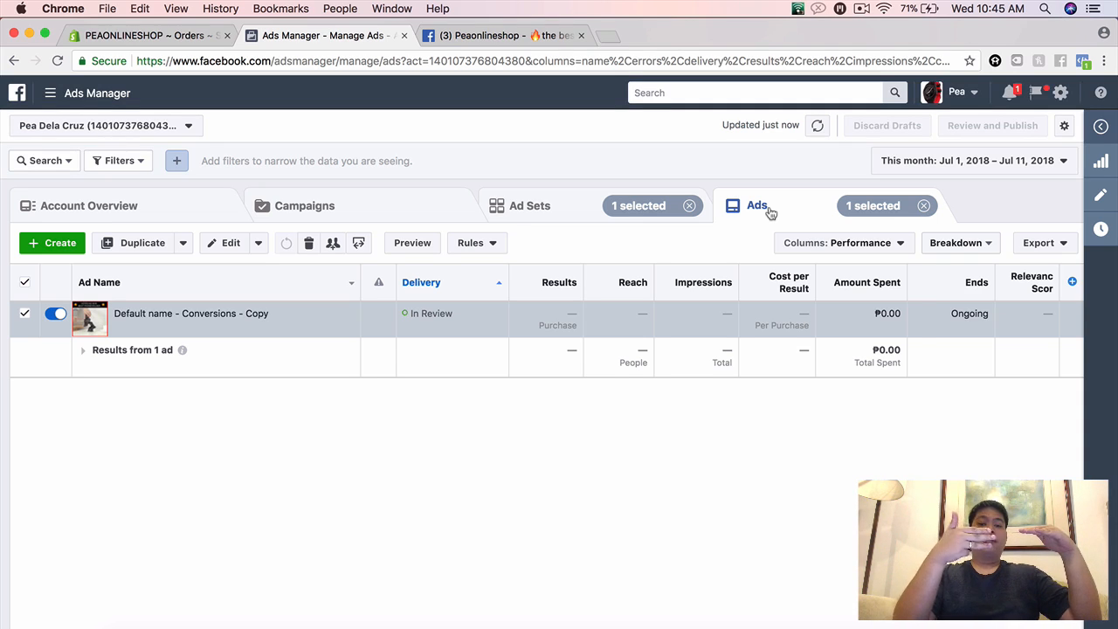
click(568, 210)
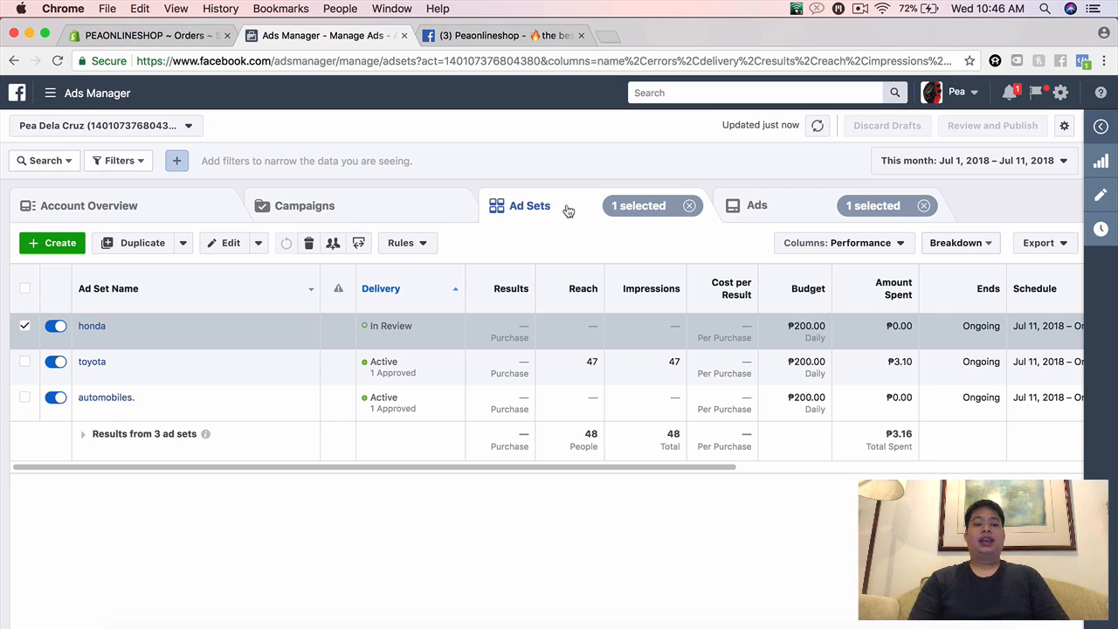
click(25, 326)
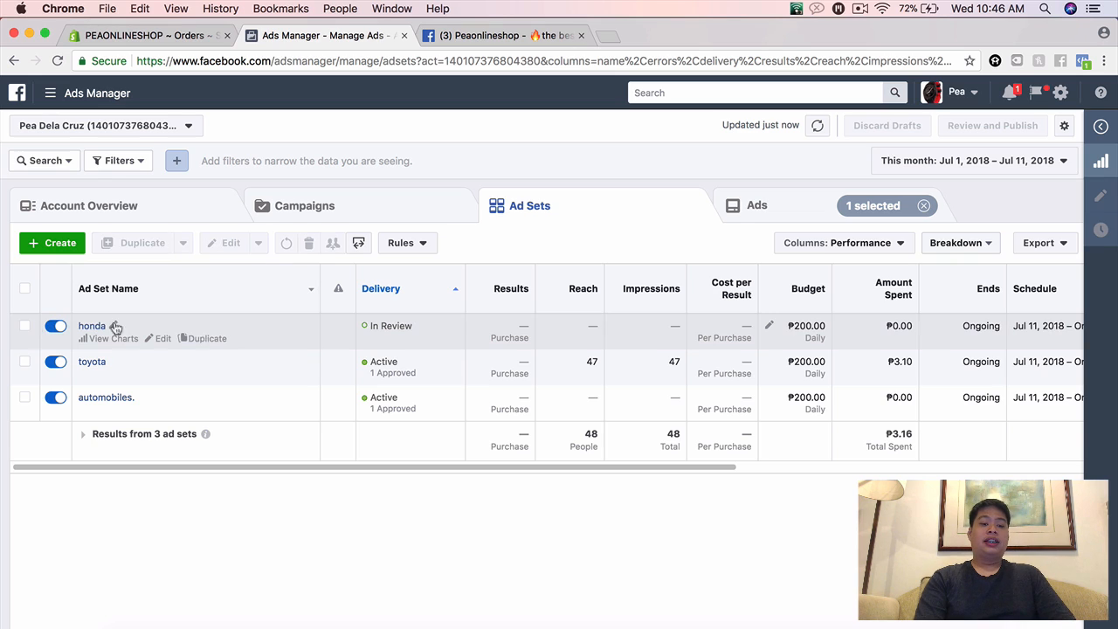
click(25, 326)
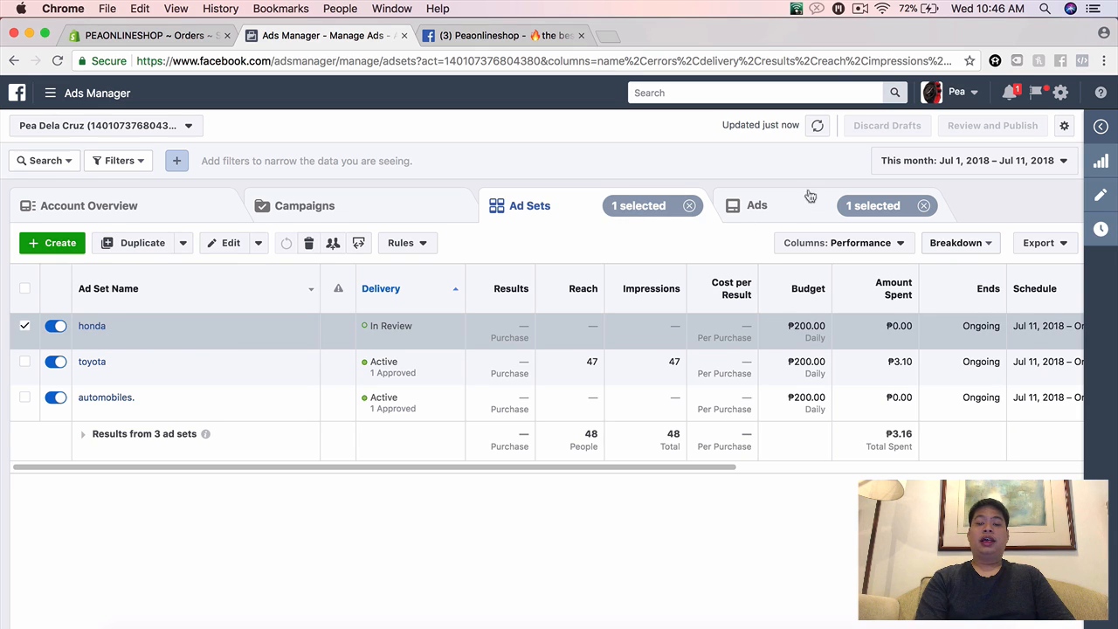
click(786, 216)
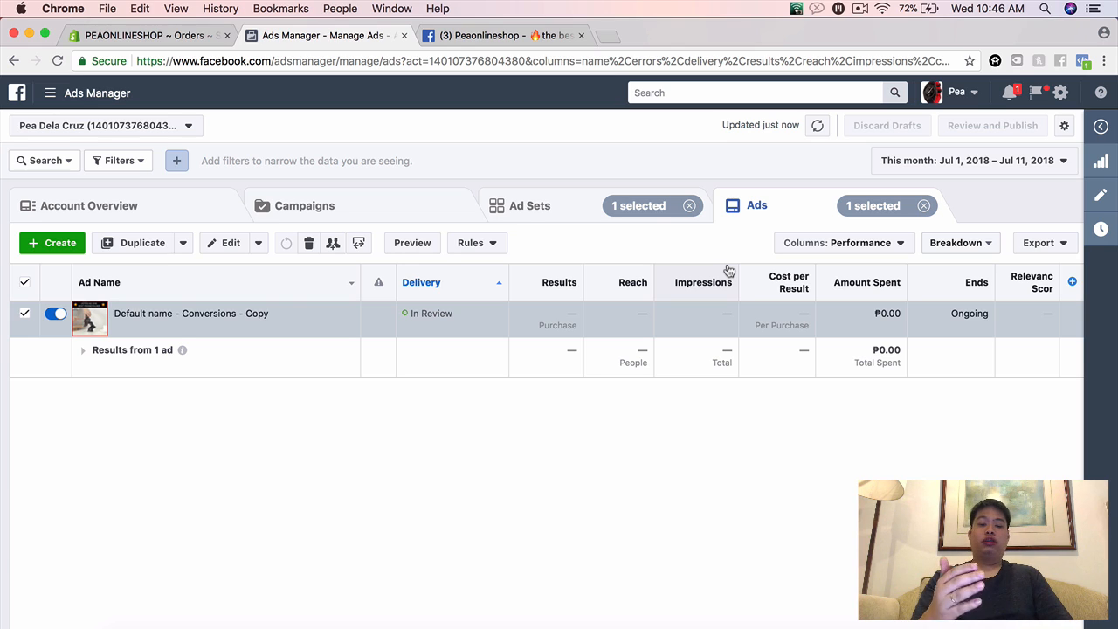
mouse_move(250, 330)
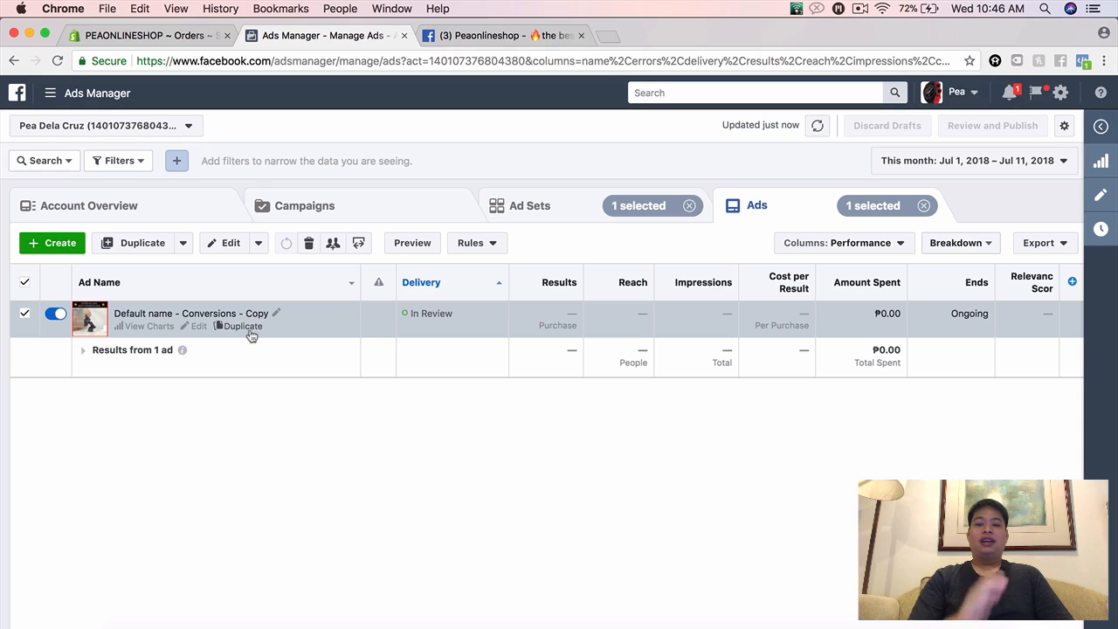
Step: Open the honda ad set's settings, check its conversion, budget and schedule, and collapse the editor
click(542, 217)
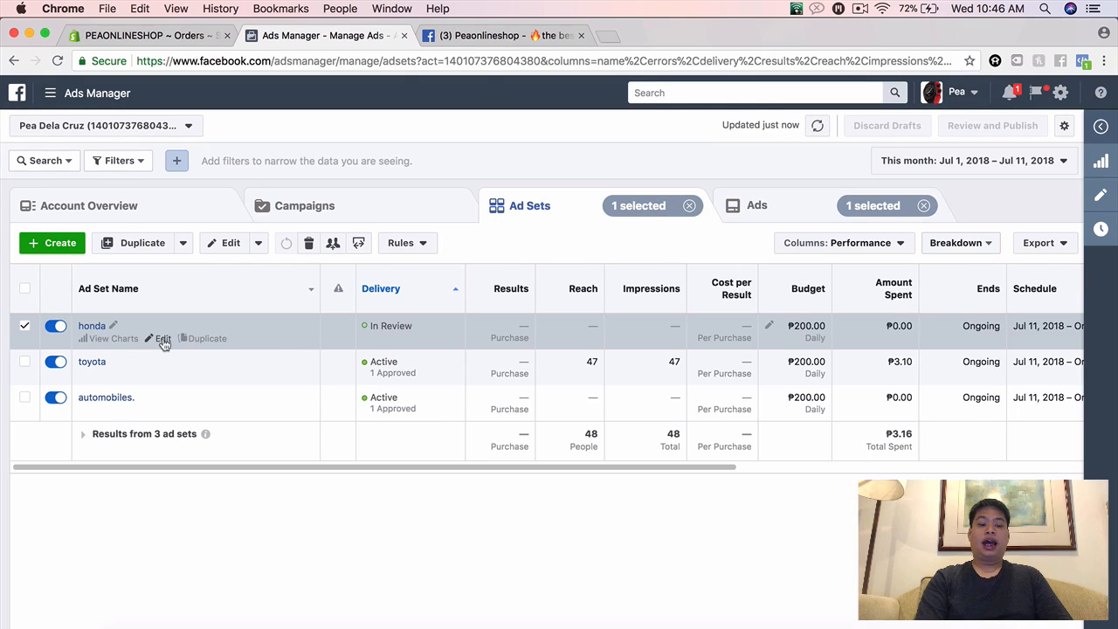
click(162, 340)
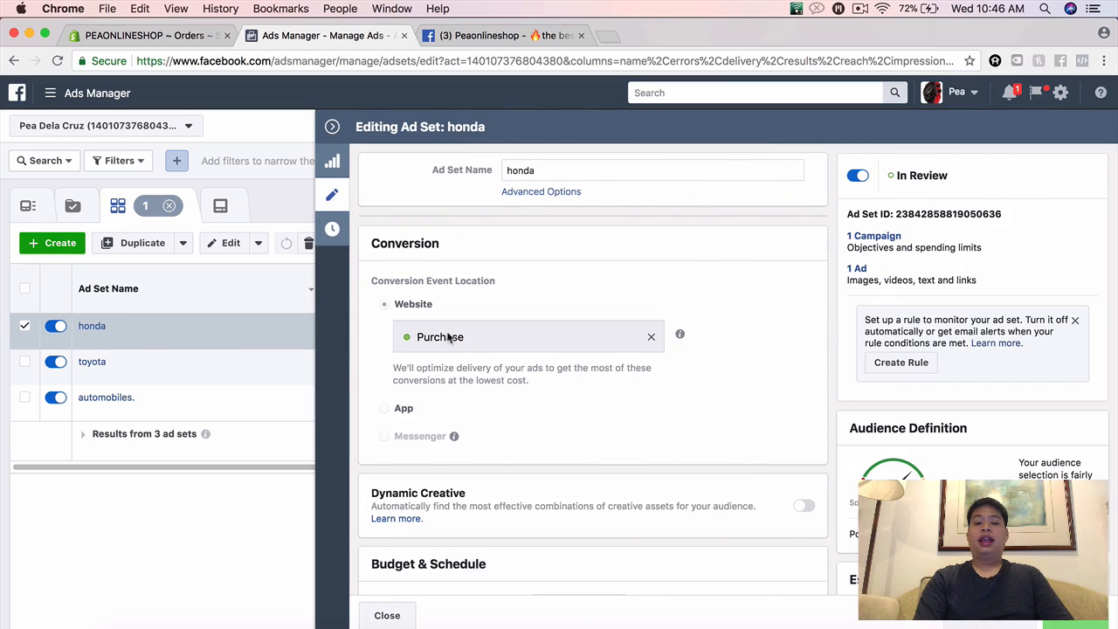
scroll(643, 407, down, 5)
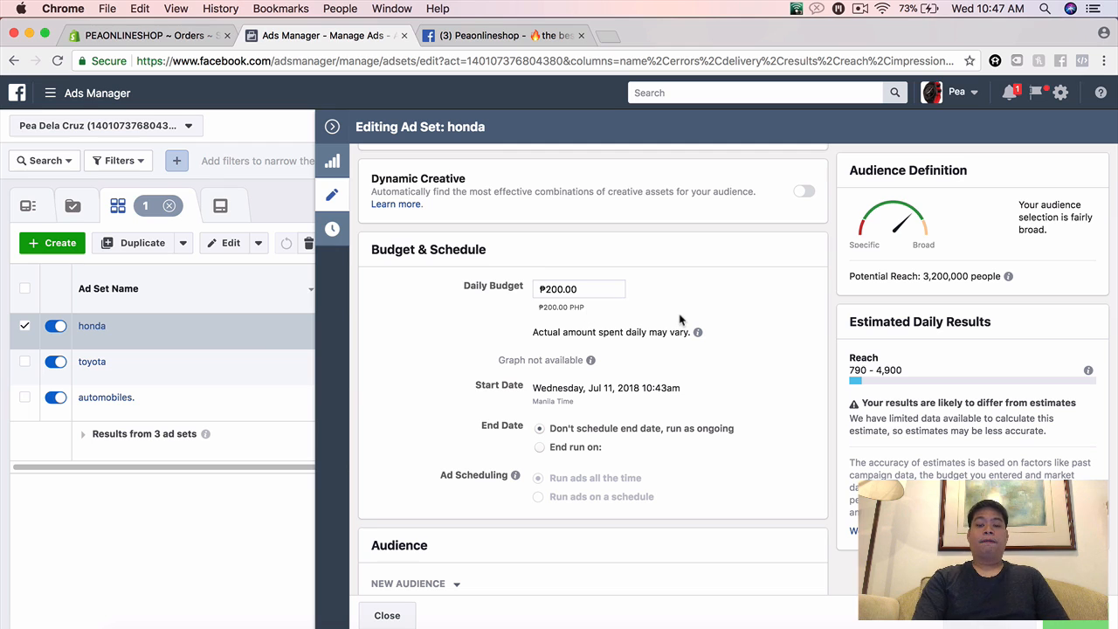
click(337, 129)
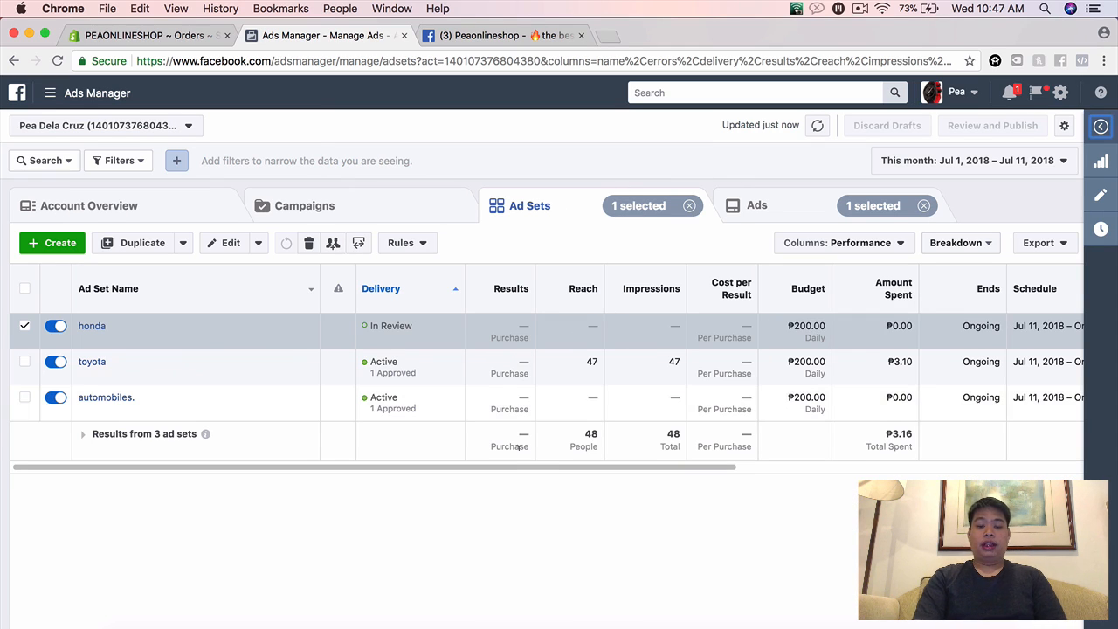
Step: Review the budget, amount spent and schedule columns of the ad sets and select the toyota ad set
drag(514, 468, 651, 456)
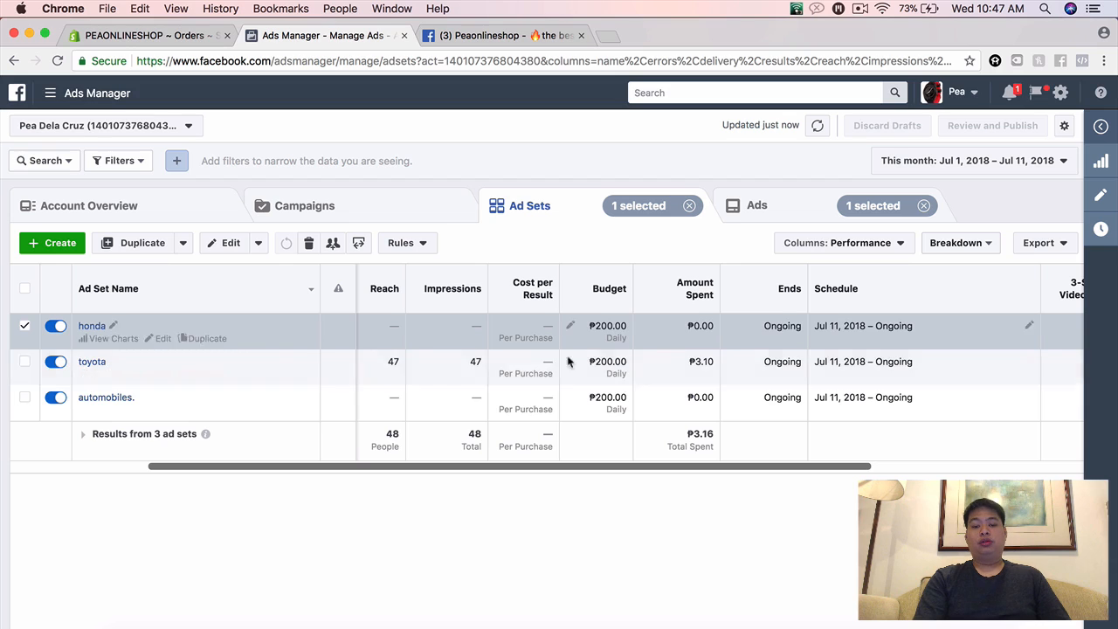
click(610, 357)
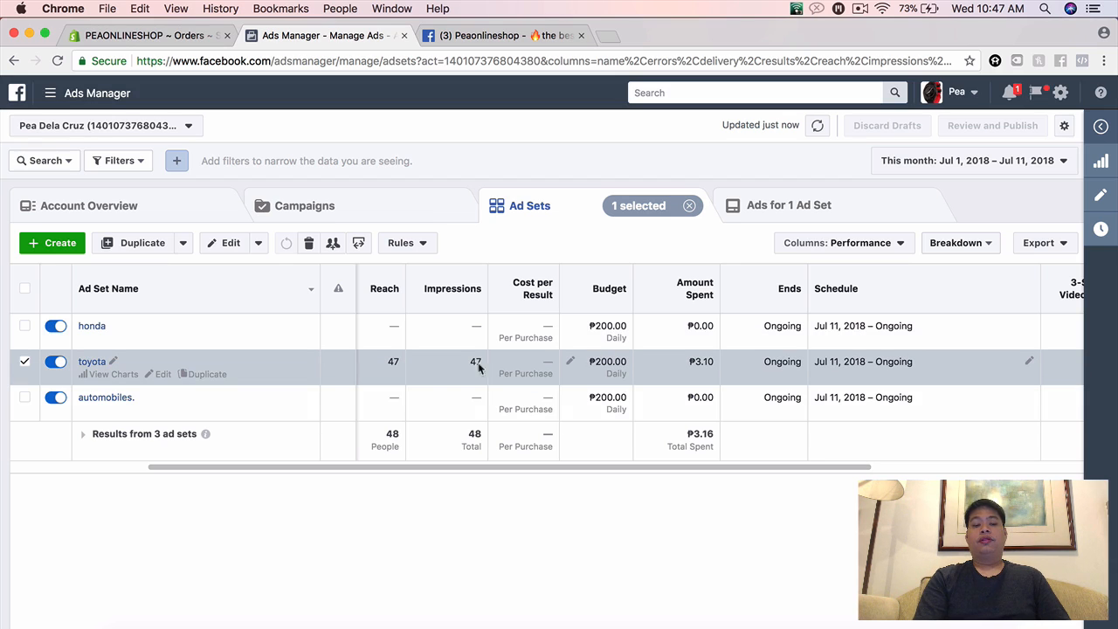